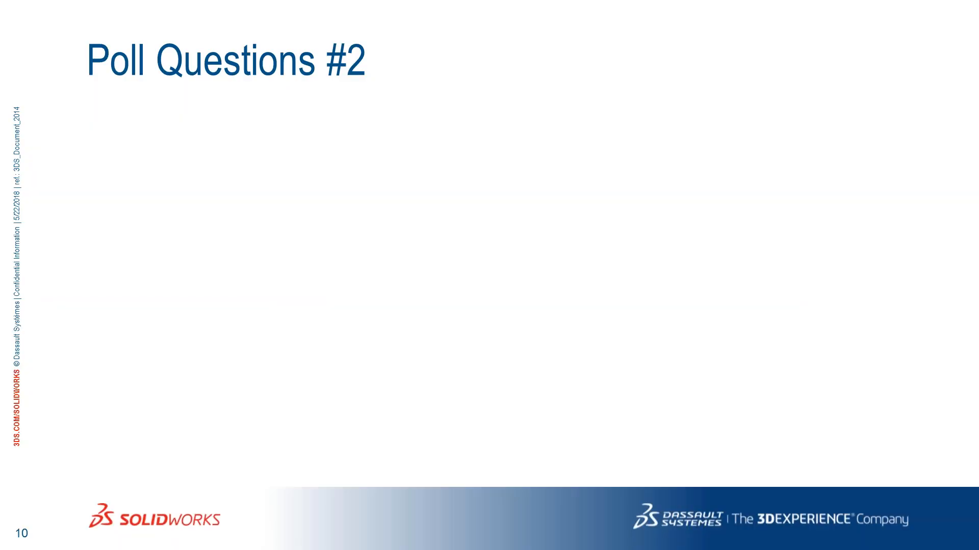
pyautogui.press('Right')
pyautogui.press('Right')
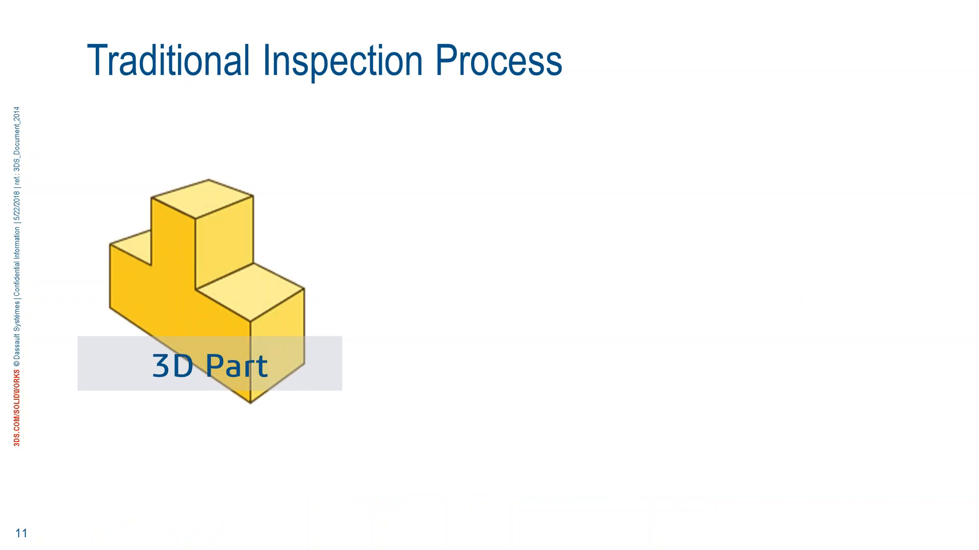
pyautogui.press('Right')
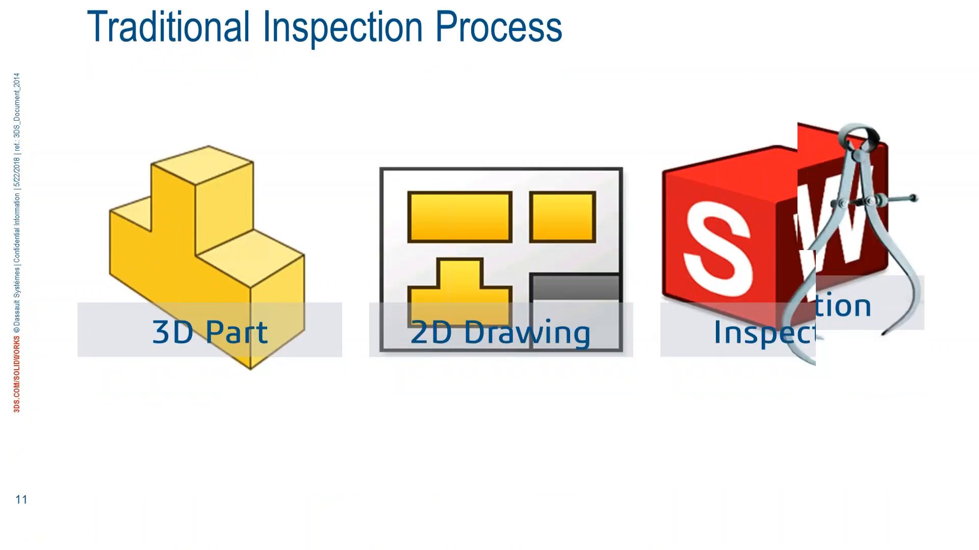
pyautogui.press('Right')
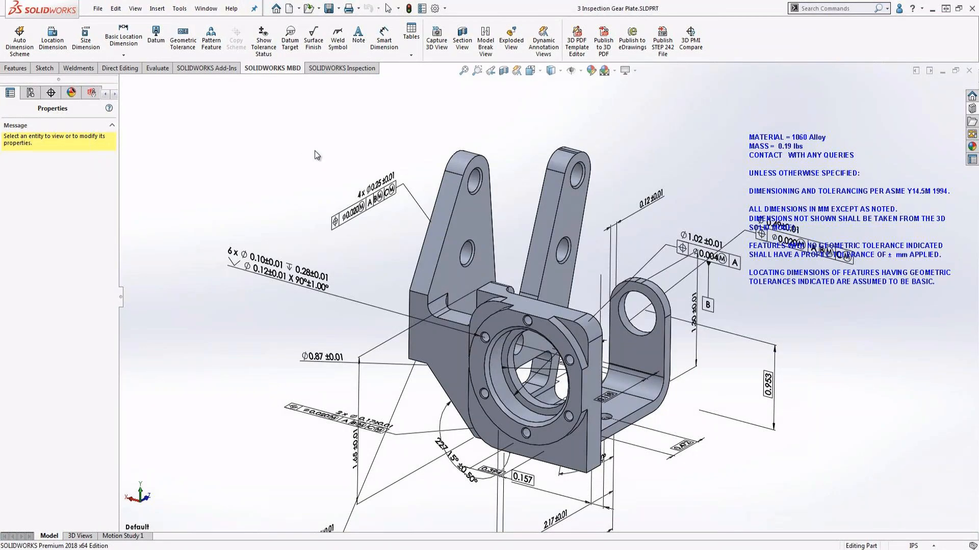
# Examine the gear plate's annotations in the All Annotations, Front, Right, Top, Back and Isometric 3D views, then return to Front.
pyautogui.moveTo(314, 152)
pyautogui.mouseDown(button='middle')
pyautogui.moveTo(357, 148)
pyautogui.moveTo(313, 146)
pyautogui.mouseUp(button='middle')
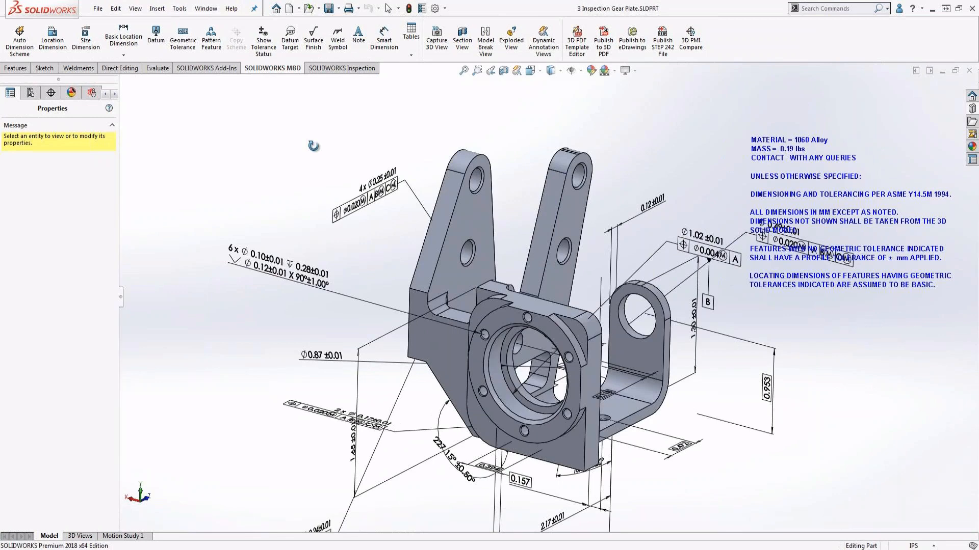
pyautogui.click(84, 536)
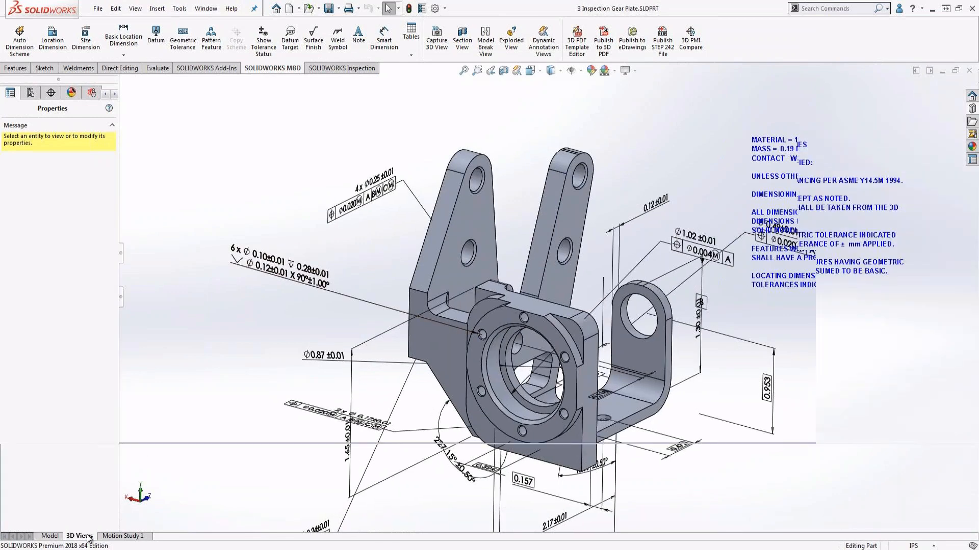
pyautogui.click(106, 462)
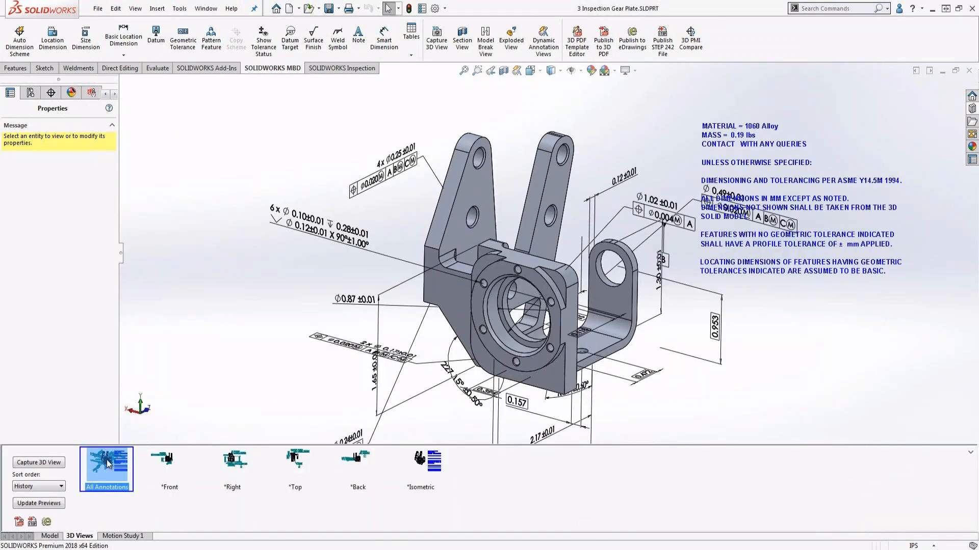
pyautogui.click(168, 460)
pyautogui.click(233, 462)
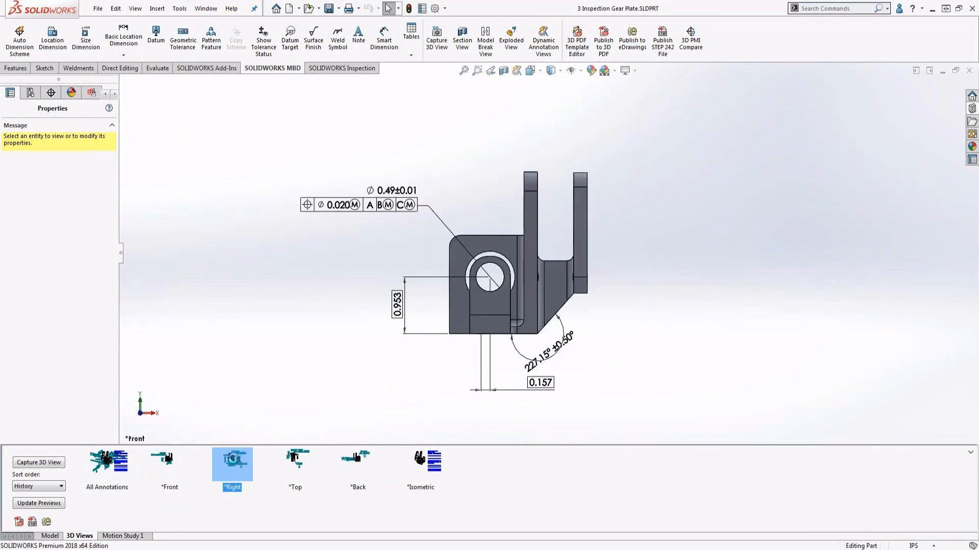
pyautogui.click(295, 461)
pyautogui.click(362, 457)
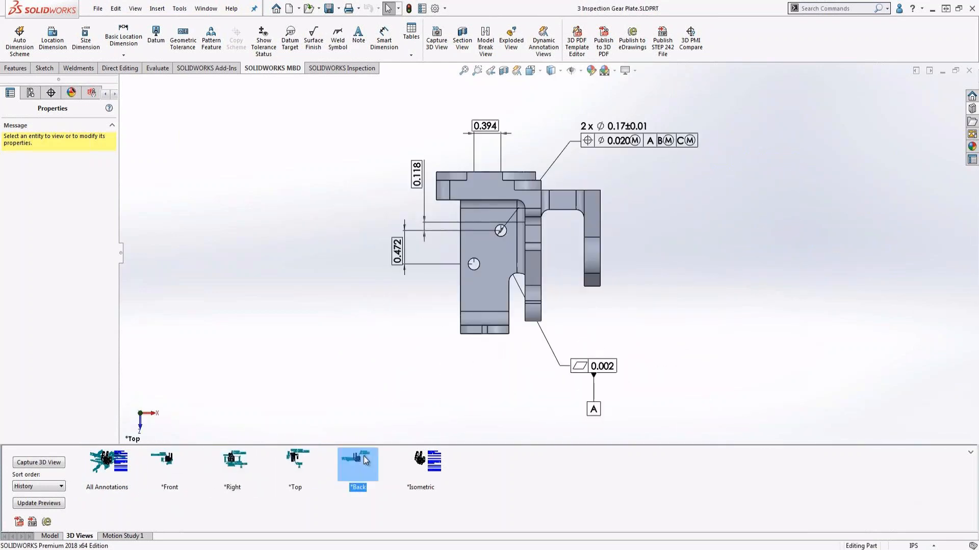
pyautogui.click(419, 460)
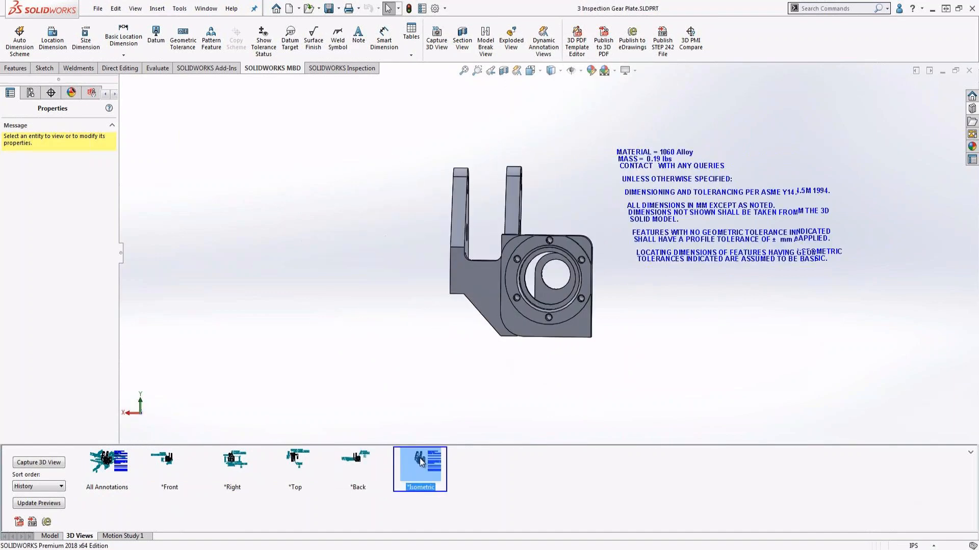
pyautogui.click(167, 461)
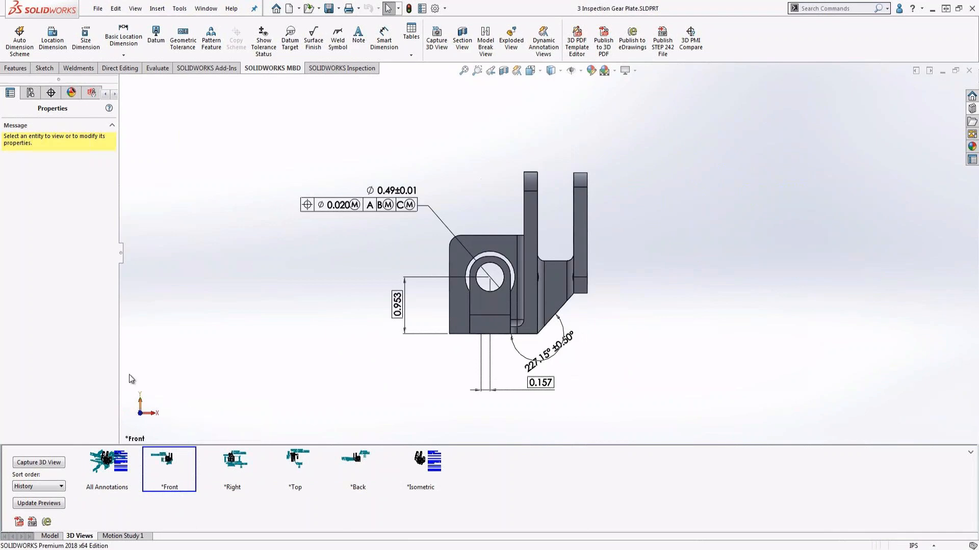
# Start a new inspection project for the gear plate using the Default.swidot template.
pyautogui.moveTo(122, 263); pyautogui.dragTo(147, 264)
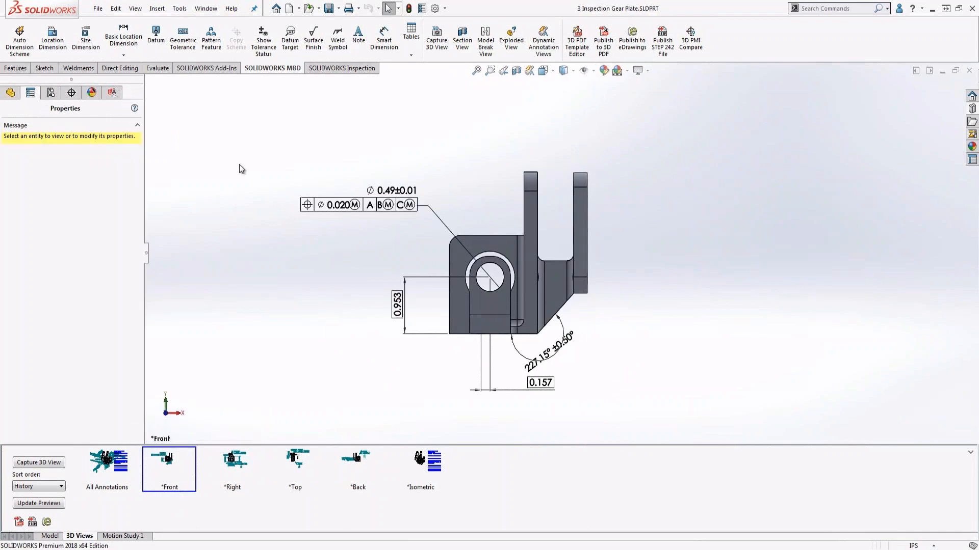
pyautogui.click(344, 69)
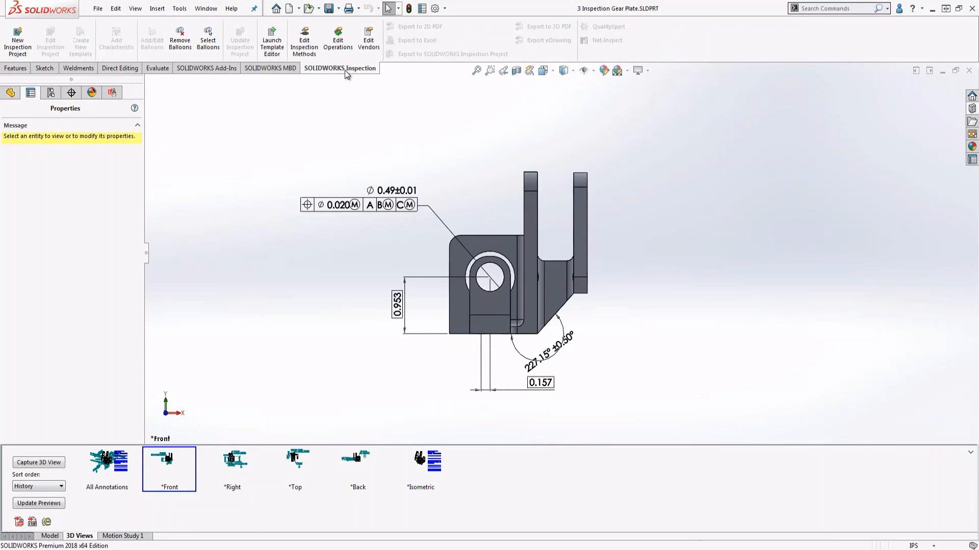
pyautogui.click(21, 45)
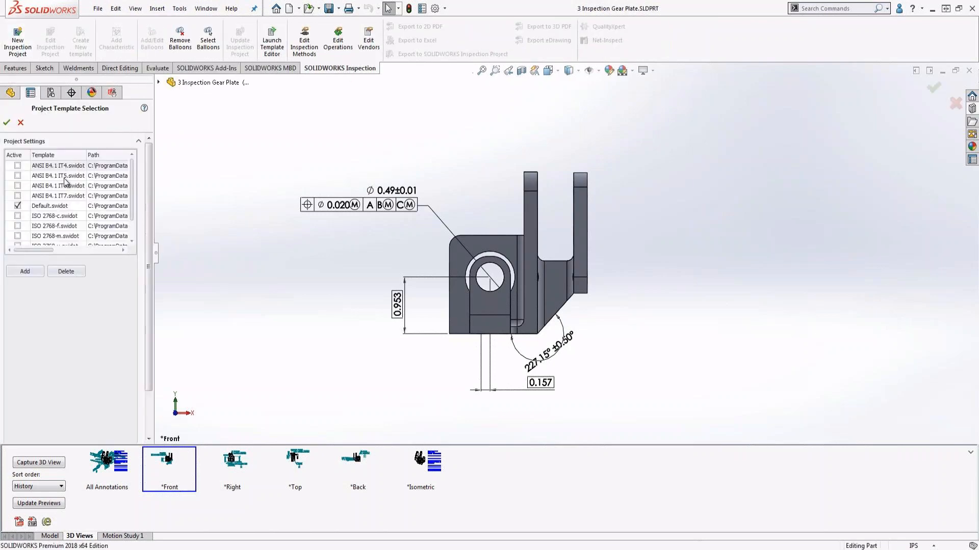
pyautogui.moveTo(134, 205); pyautogui.dragTo(136, 163)
pyautogui.click(7, 123)
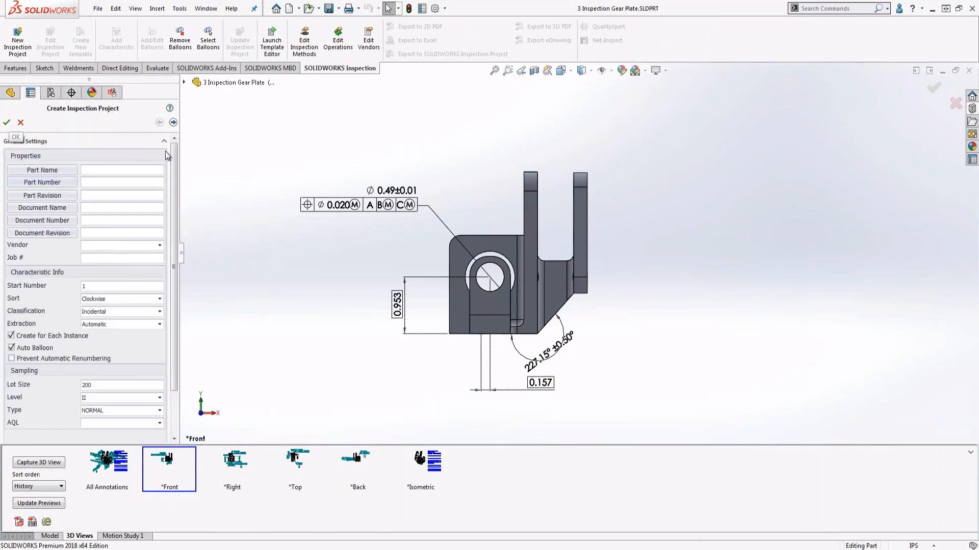
# Fill in the project properties with part name "Part Name", part number 12345 and part revision B.
pyautogui.moveTo(174, 157)
pyautogui.mouseDown()
pyautogui.moveTo(175, 198)
pyautogui.moveTo(176, 149)
pyautogui.mouseUp()
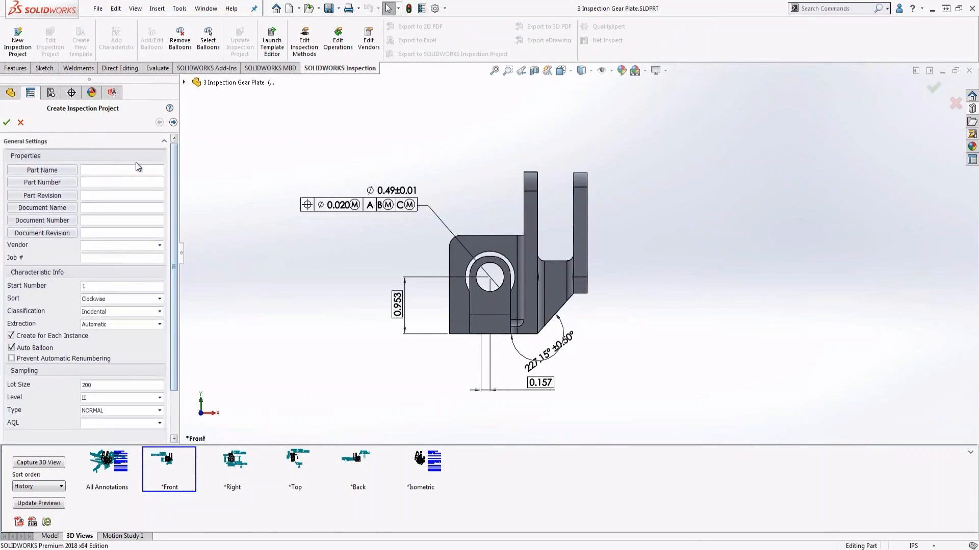
pyautogui.write('Part Name')
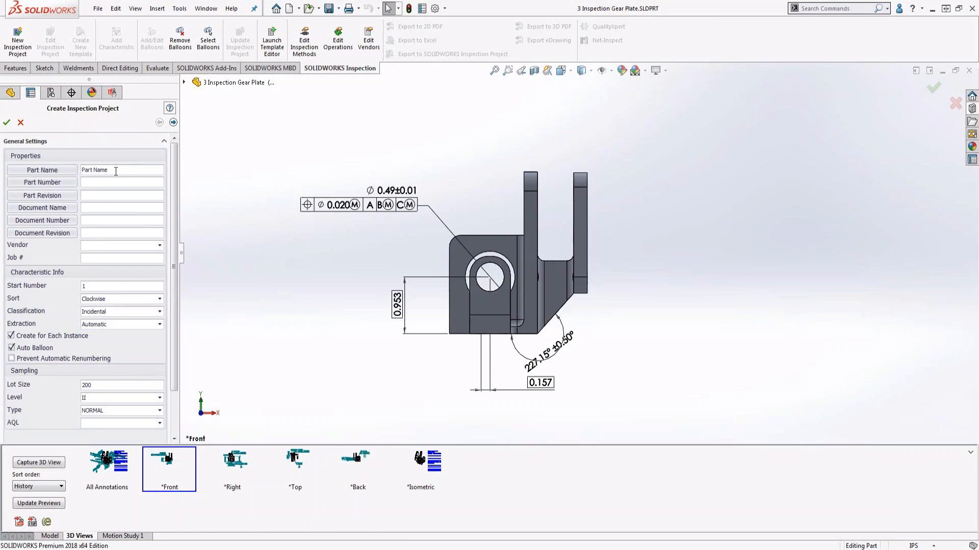
pyautogui.click(110, 182)
pyautogui.write('12345')
pyautogui.click(105, 198)
pyautogui.write('B')
pyautogui.click(64, 213)
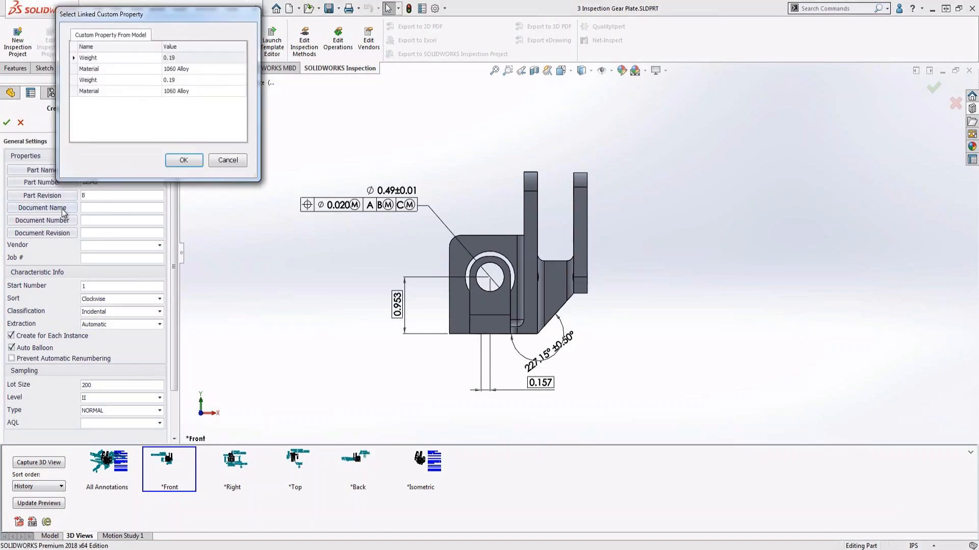
pyautogui.click(227, 160)
# Set the project's vendor to Bobier and its job number to 12345.
pyautogui.click(144, 247)
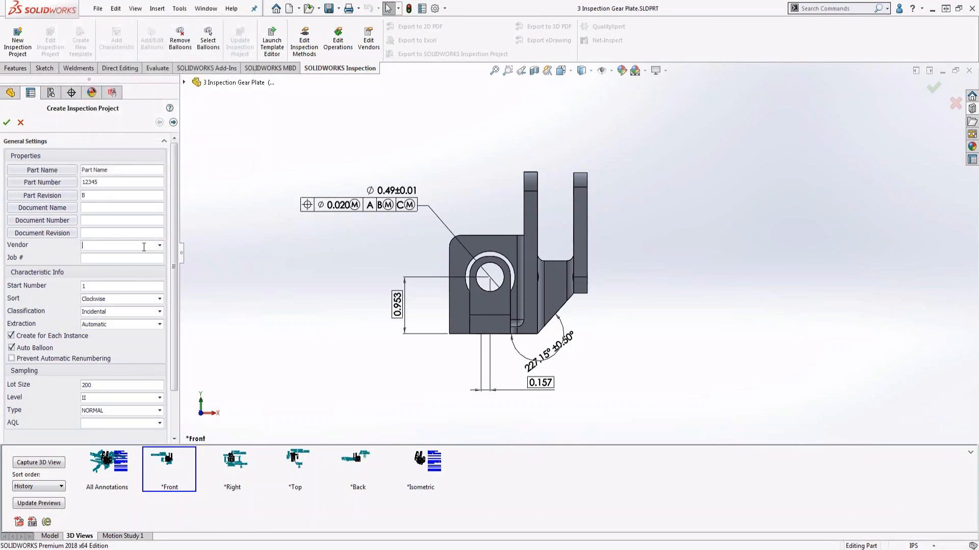
pyautogui.scroll(-3, 144, 246)
pyautogui.click(137, 259)
pyautogui.write('12345')
# Set the project's sampling type to TIGHTENED and its AQL to 1.0.
pyautogui.moveTo(172, 256); pyautogui.dragTo(171, 308)
pyautogui.click(160, 370)
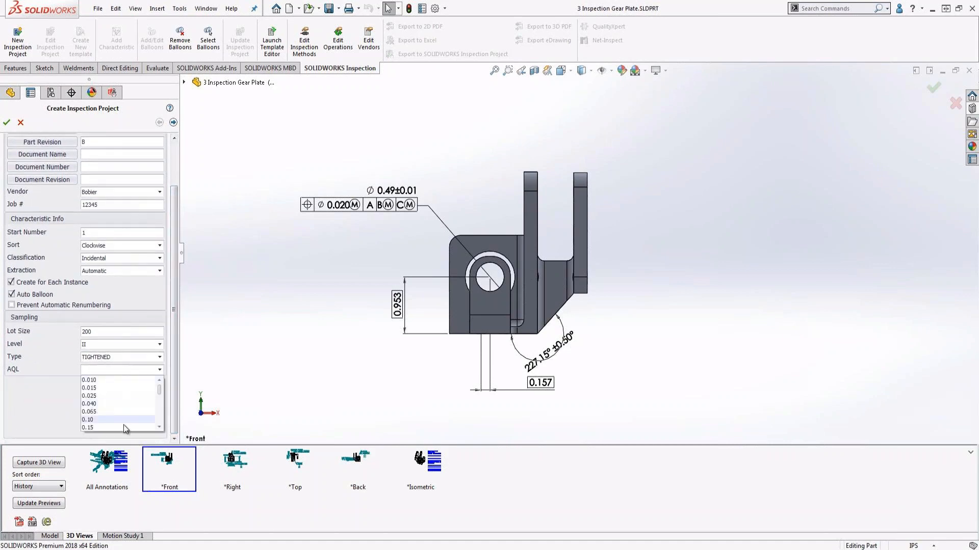
pyautogui.moveTo(160, 390); pyautogui.dragTo(160, 401)
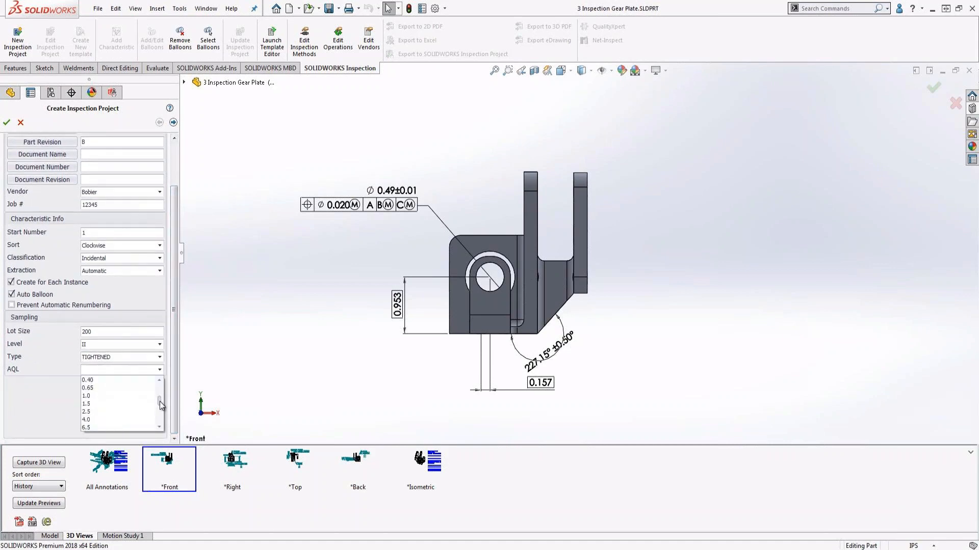
pyautogui.click(138, 397)
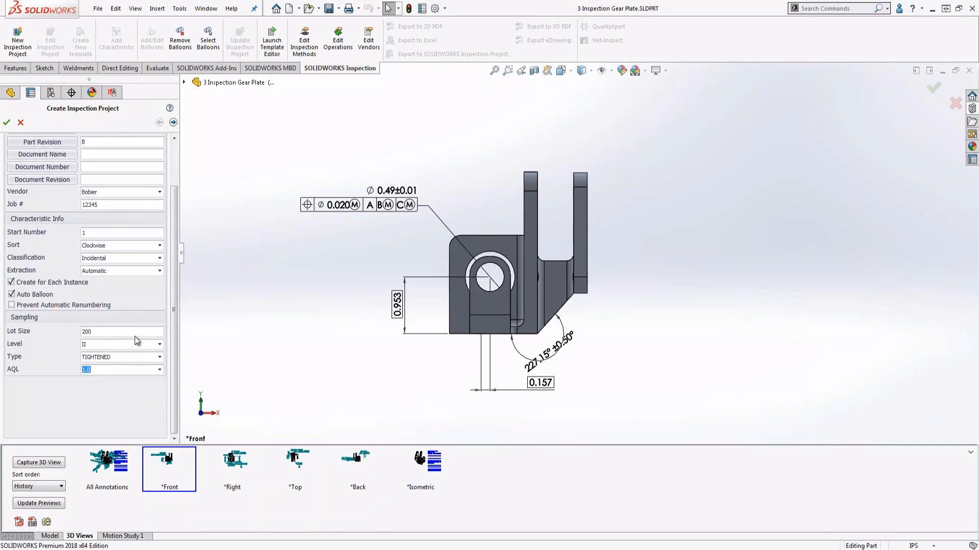
# Include reference and basic dimensions in the extraction and create the inspection project with the default tolerance settings.
pyautogui.click(177, 123)
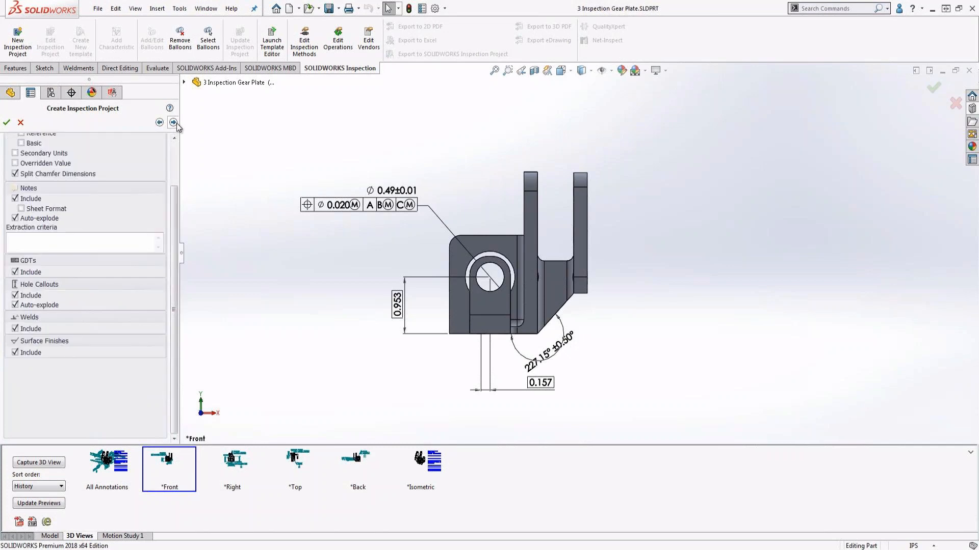
pyautogui.scroll(2, 176, 198)
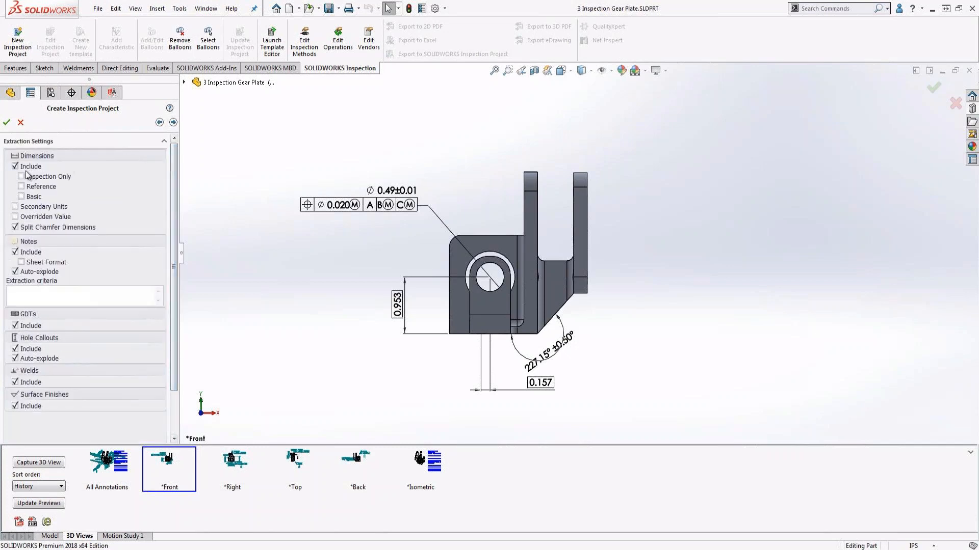
pyautogui.click(39, 187)
pyautogui.click(34, 197)
pyautogui.click(173, 123)
pyautogui.click(6, 123)
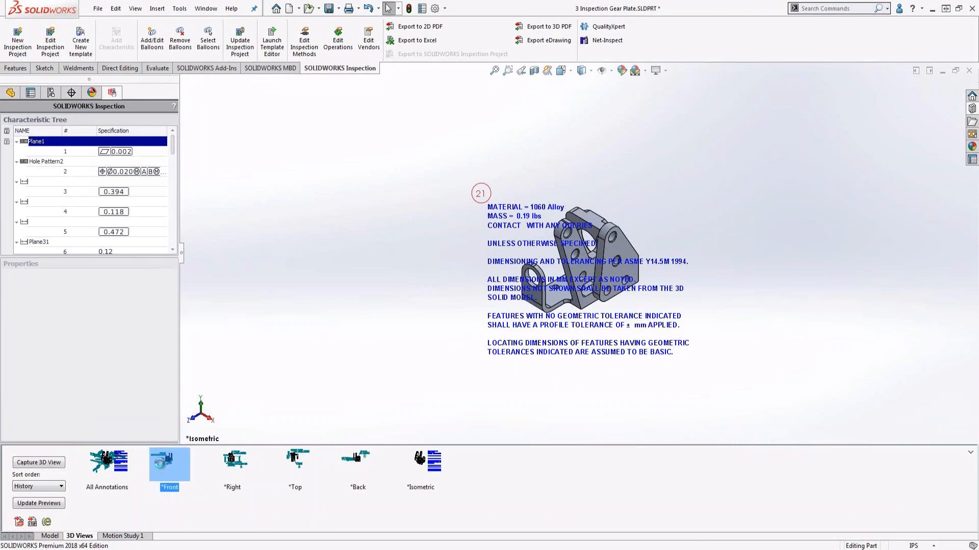
# Show the ballooned Right view and move balloon 7 below and to the left of the 1.30 dimension.
pyautogui.click(222, 461)
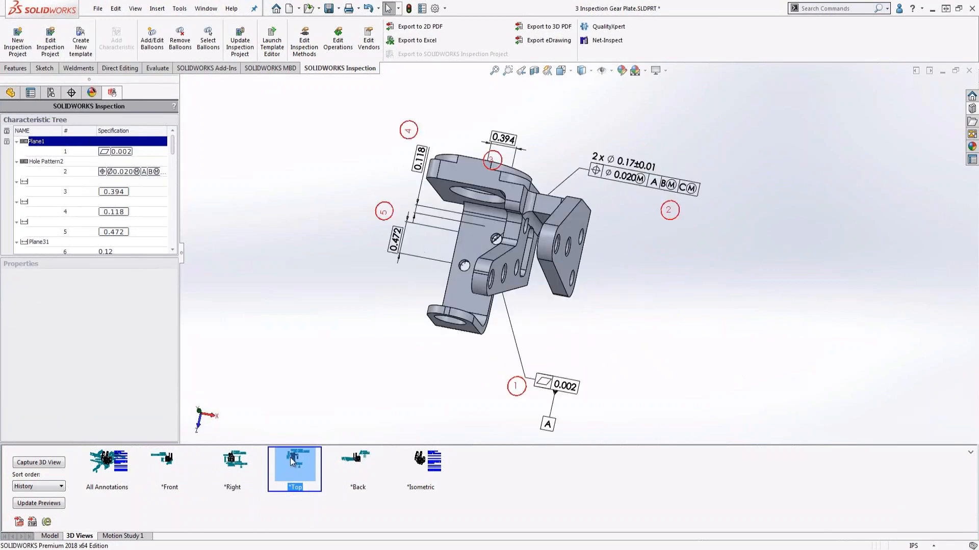
pyautogui.click(243, 459)
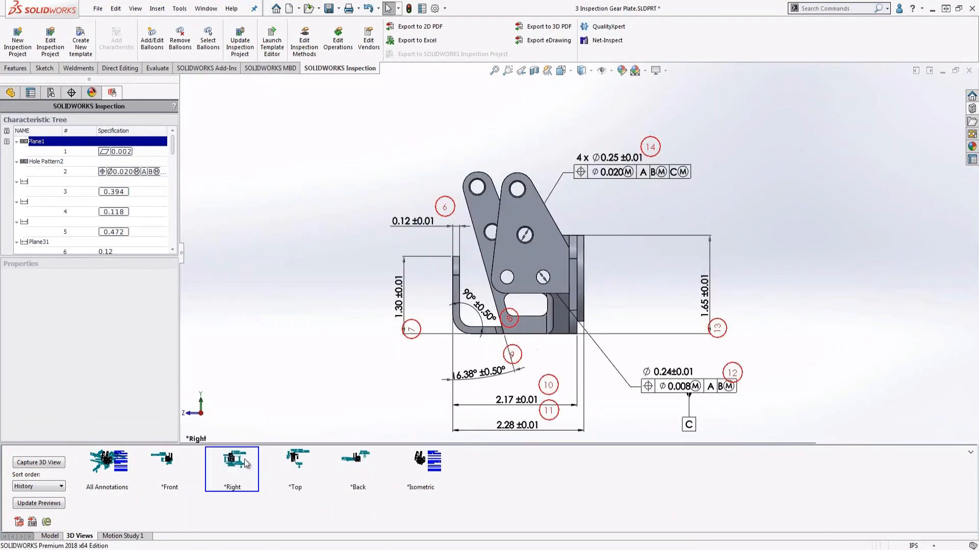
pyautogui.moveTo(412, 327); pyautogui.dragTo(396, 351)
# Mark characteristic 6, the 0.12 length, as a key characteristic and display the Right view.
pyautogui.moveTo(172, 147); pyautogui.dragTo(170, 166)
pyautogui.click(121, 143)
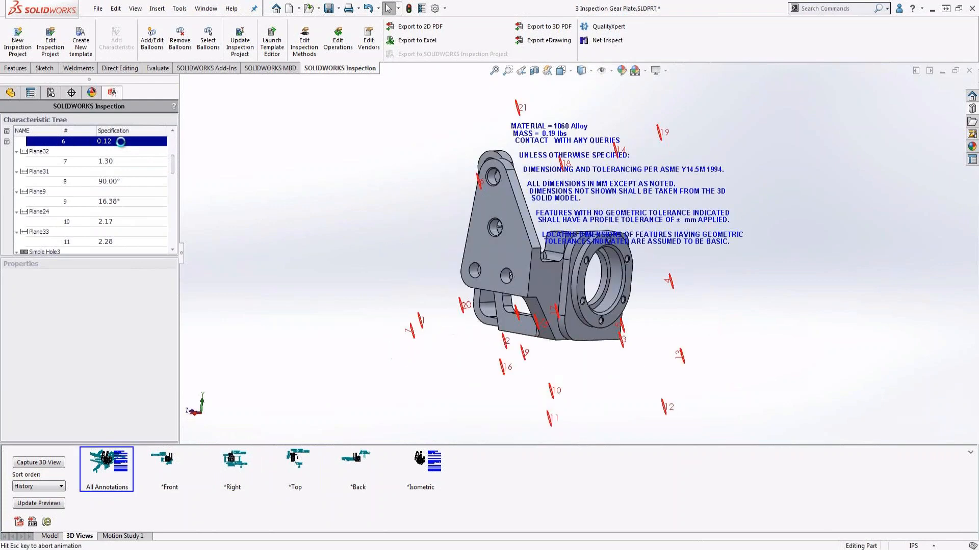
pyautogui.moveTo(172, 288)
pyautogui.mouseDown()
pyautogui.moveTo(171, 359)
pyautogui.moveTo(172, 280)
pyautogui.mouseUp()
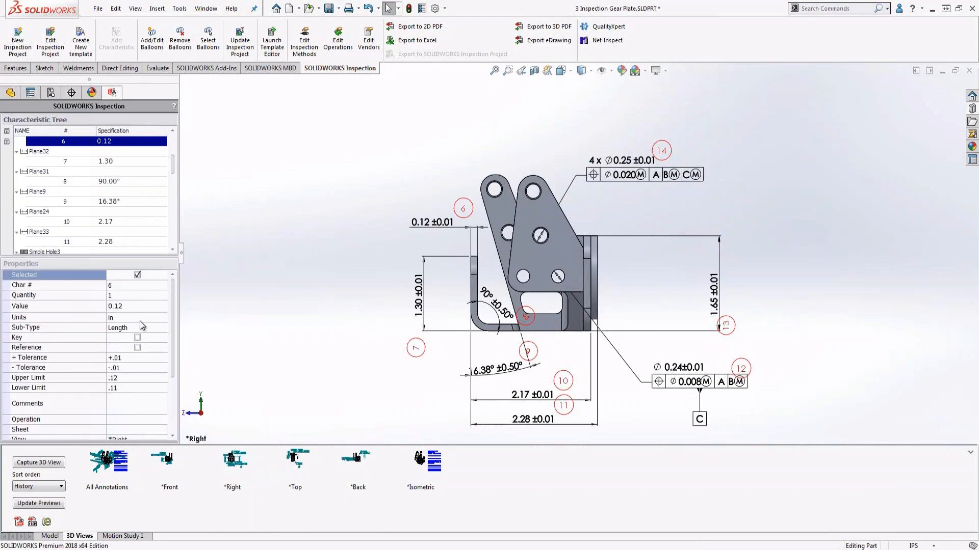
pyautogui.click(139, 338)
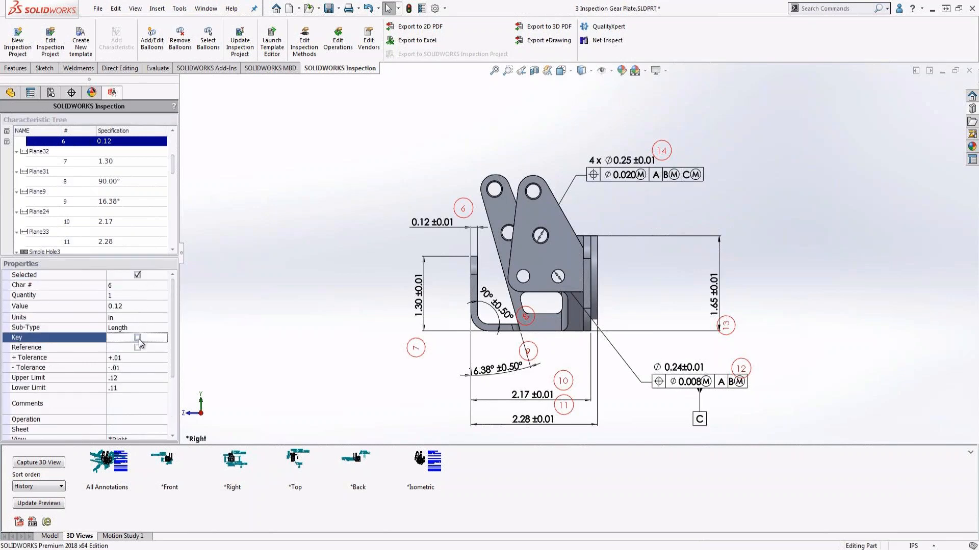
pyautogui.click(137, 338)
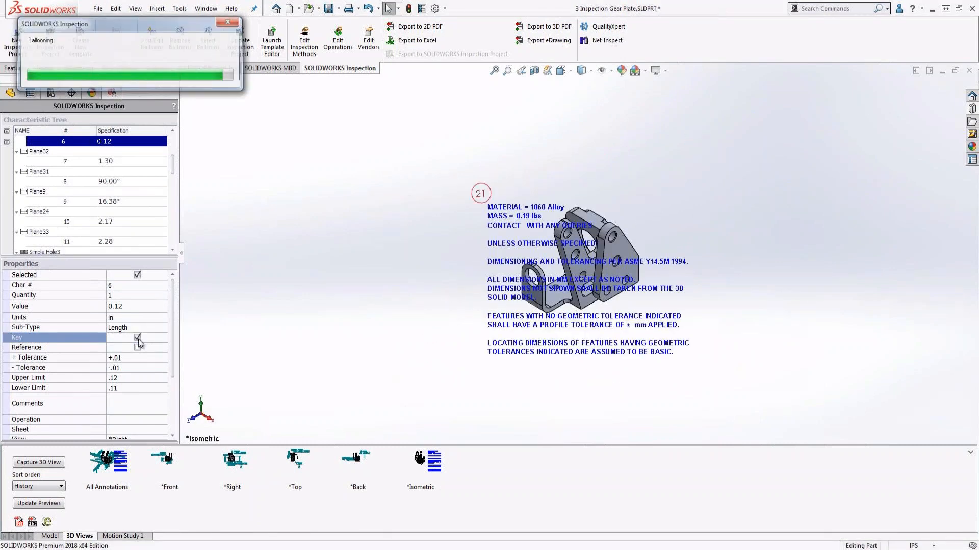
pyautogui.click(232, 460)
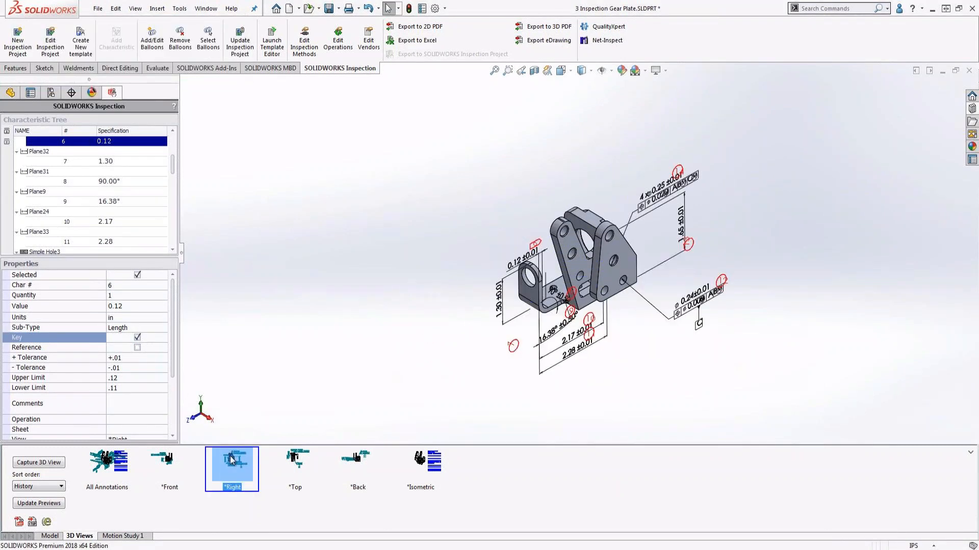
# Enter the comment "add a comment" for characteristic 6 and set its operation to Bending.
pyautogui.scroll(-4, 176, 367)
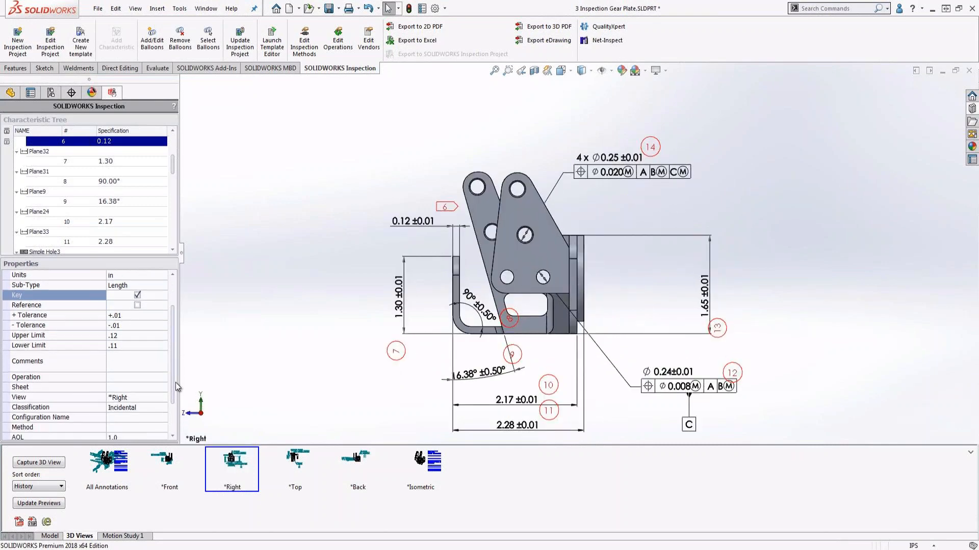
pyautogui.click(136, 366)
pyautogui.write('add a comment')
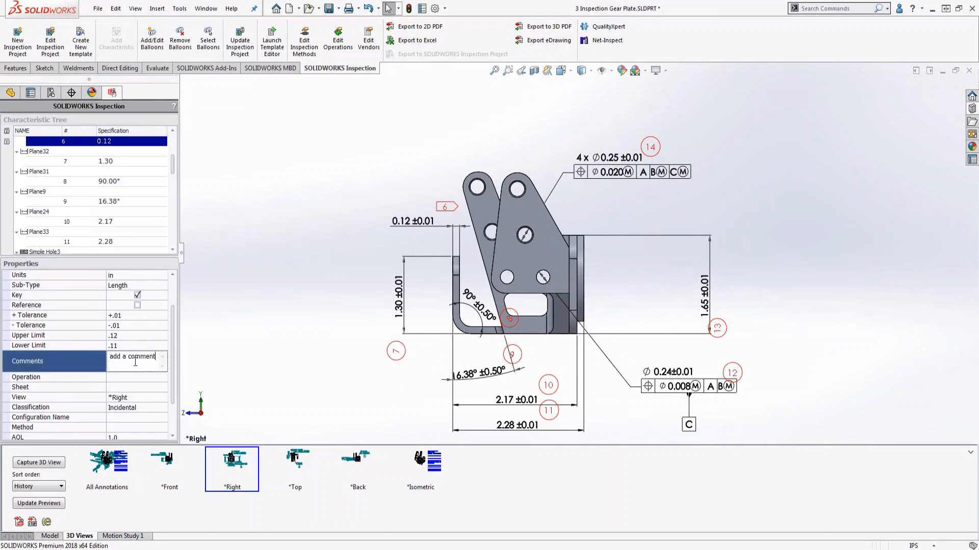
pyautogui.click(153, 377)
pyautogui.click(159, 377)
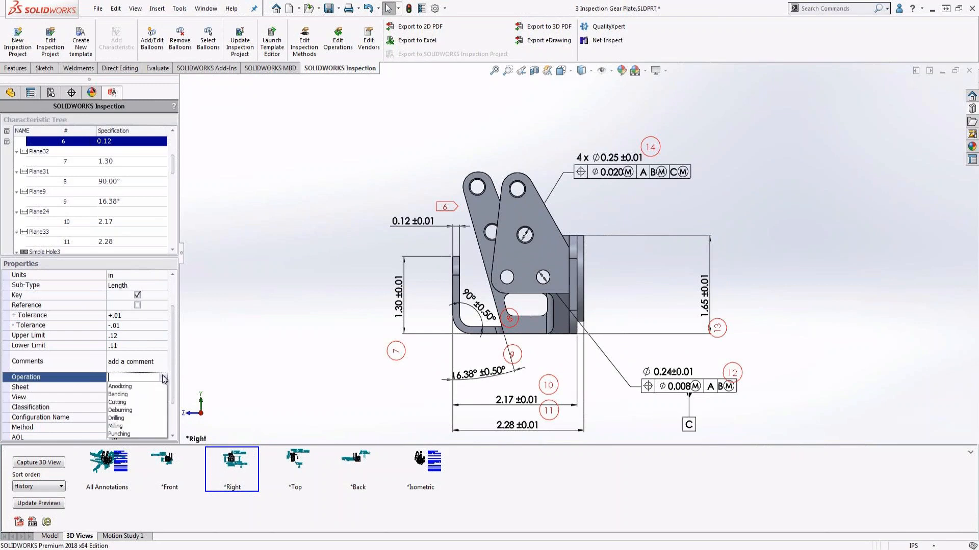
pyautogui.click(151, 396)
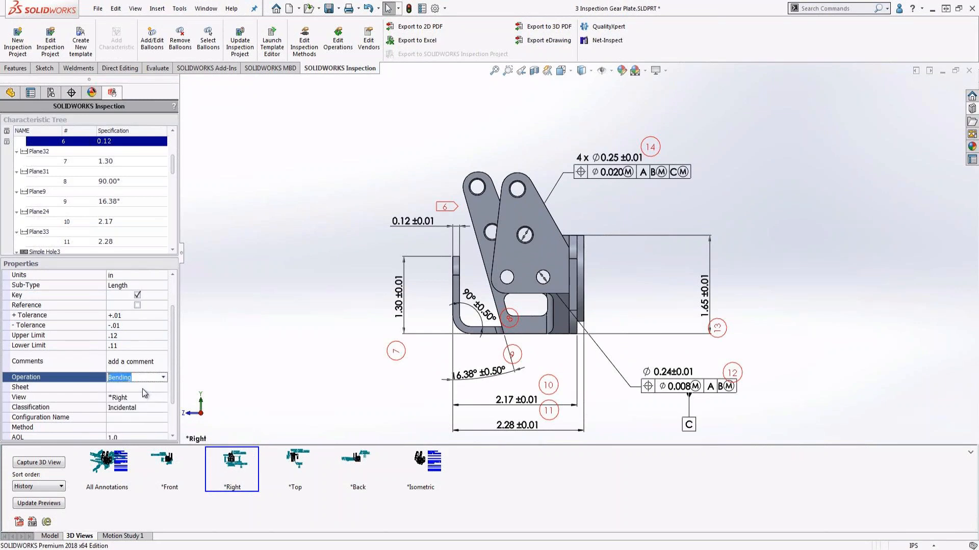
pyautogui.click(143, 390)
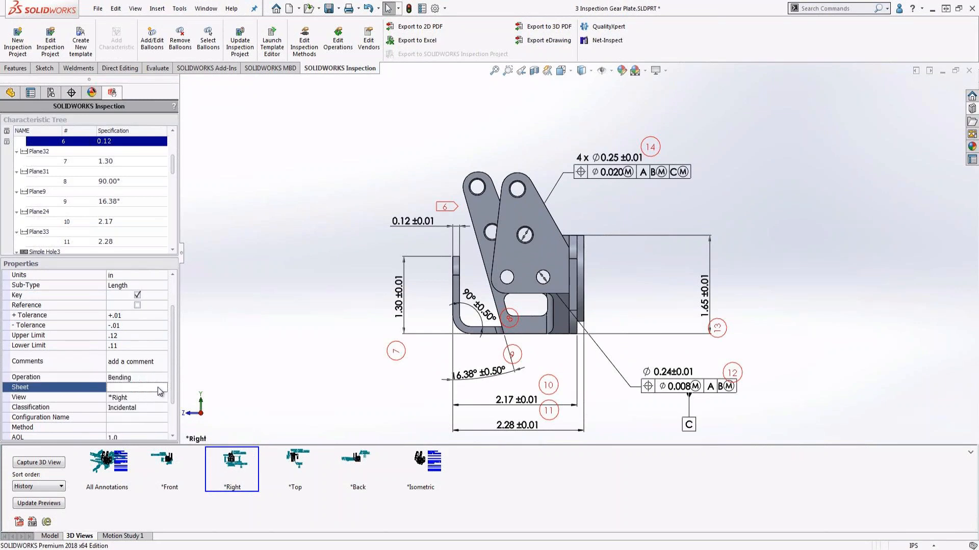
# Set the inspection method of characteristic 6 to Digital Calipers.
pyautogui.moveTo(175, 382); pyautogui.dragTo(175, 414)
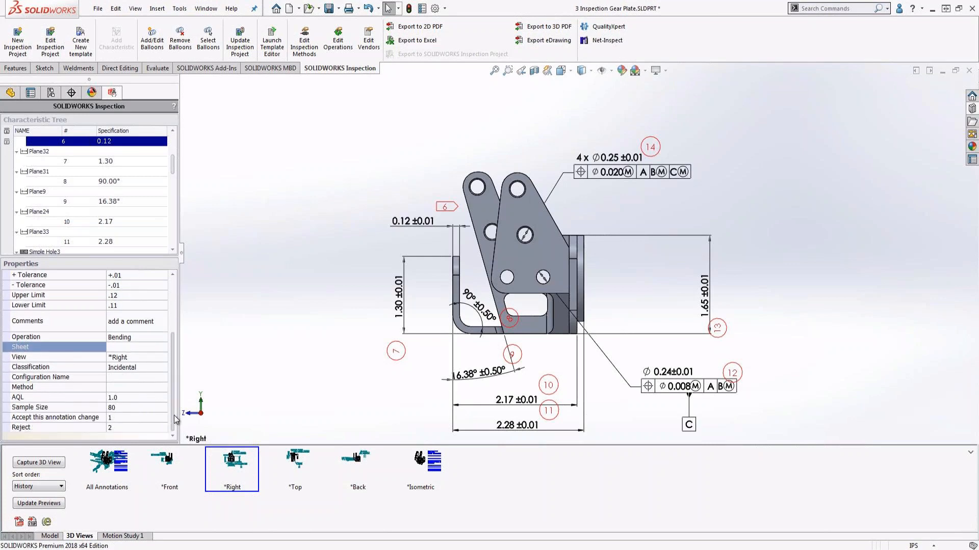
pyautogui.click(140, 388)
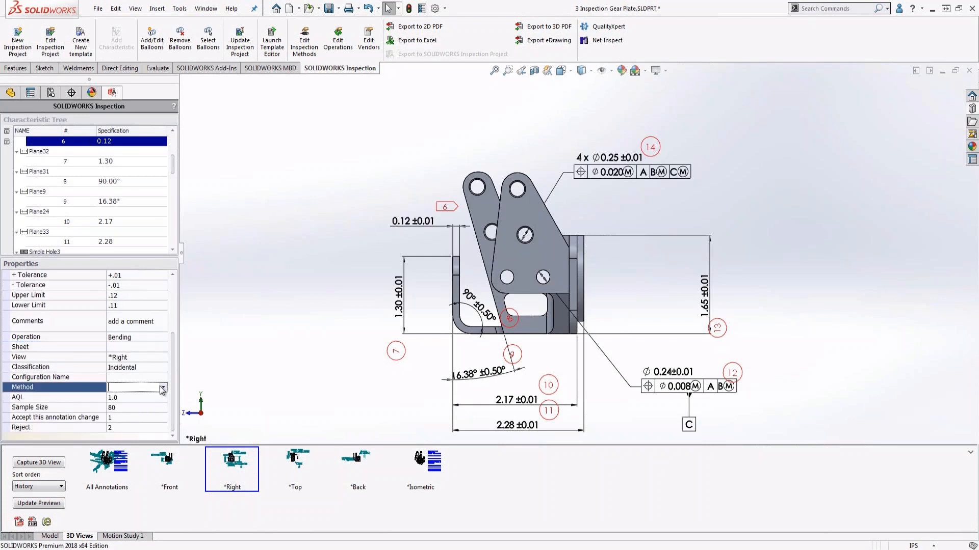
pyautogui.click(163, 388)
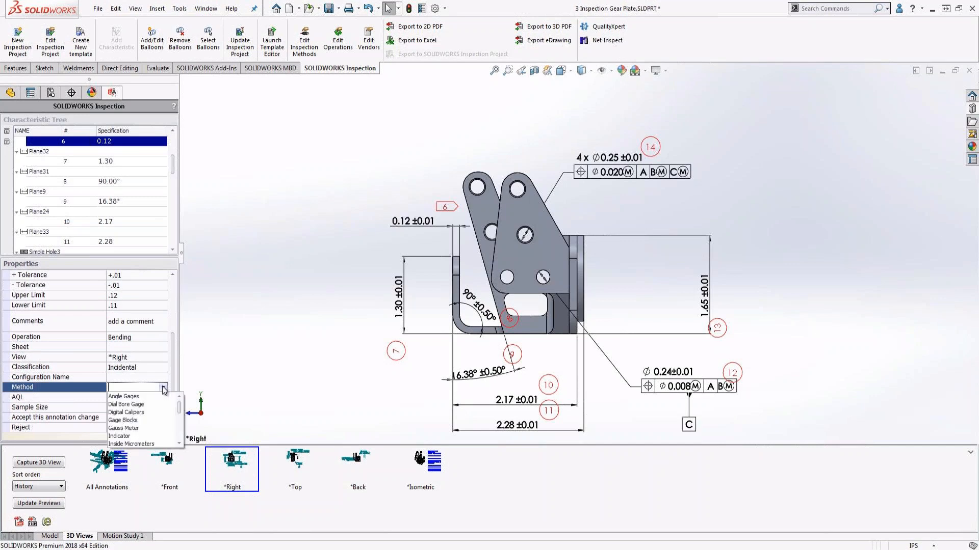
pyautogui.click(147, 413)
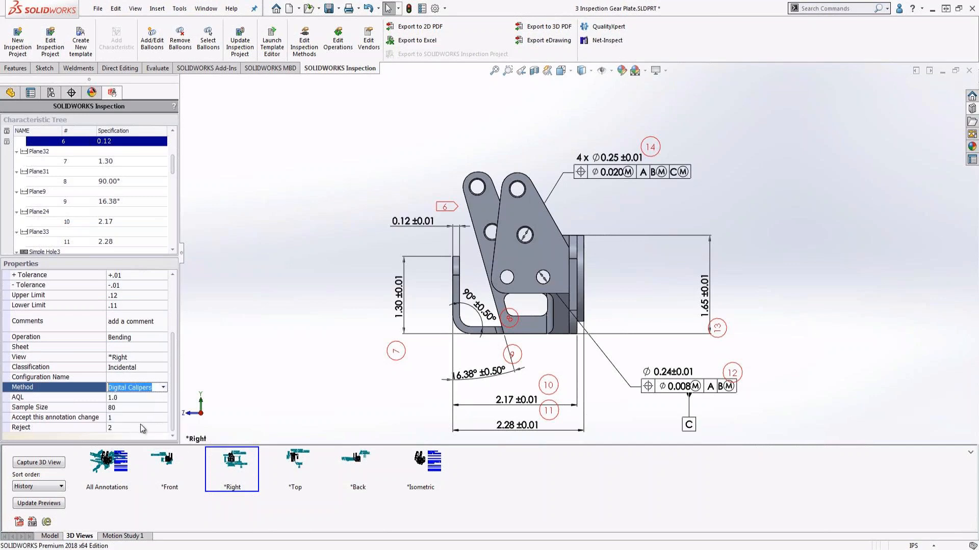
pyautogui.moveTo(173, 395); pyautogui.dragTo(175, 321)
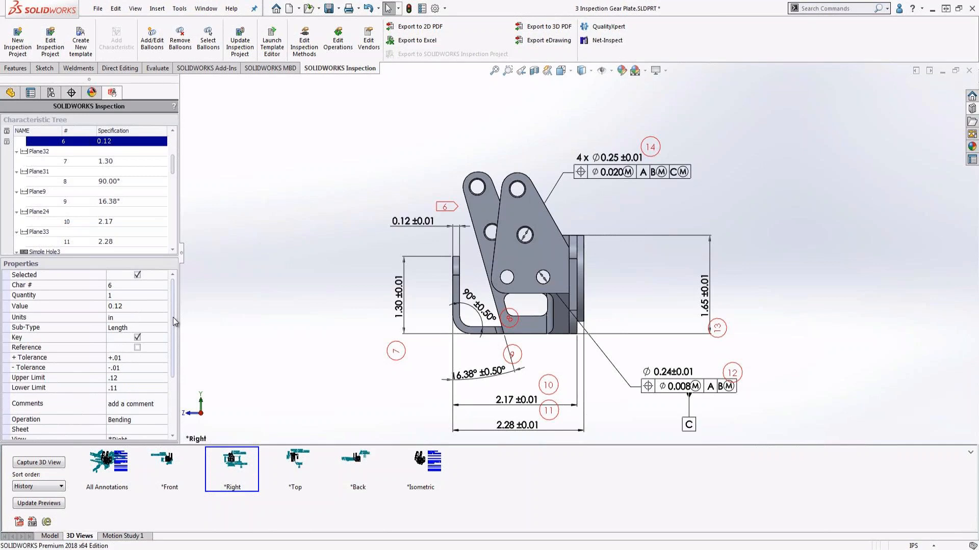
# Set the key characteristic balloons to a Hexagon shape with the prefix k and display the Right view.
pyautogui.click(159, 54)
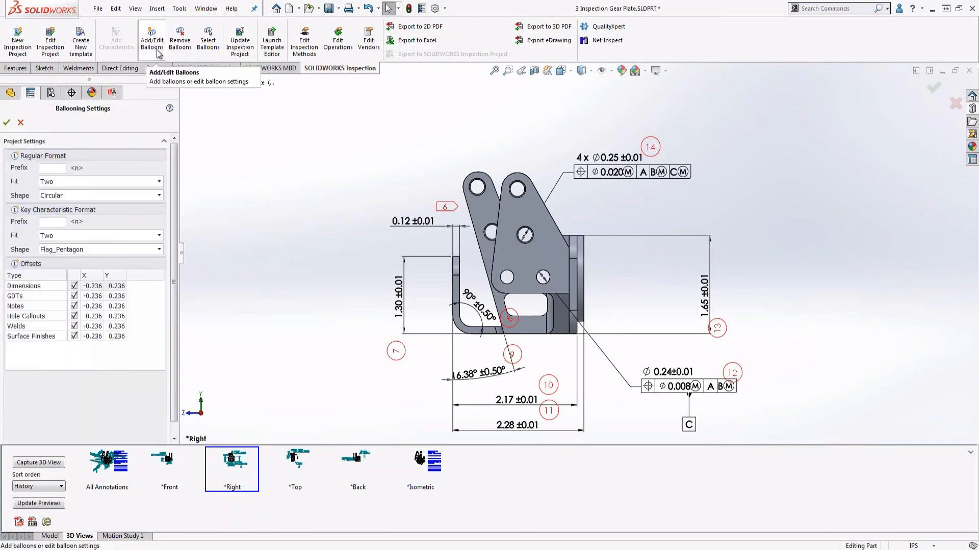
pyautogui.click(67, 249)
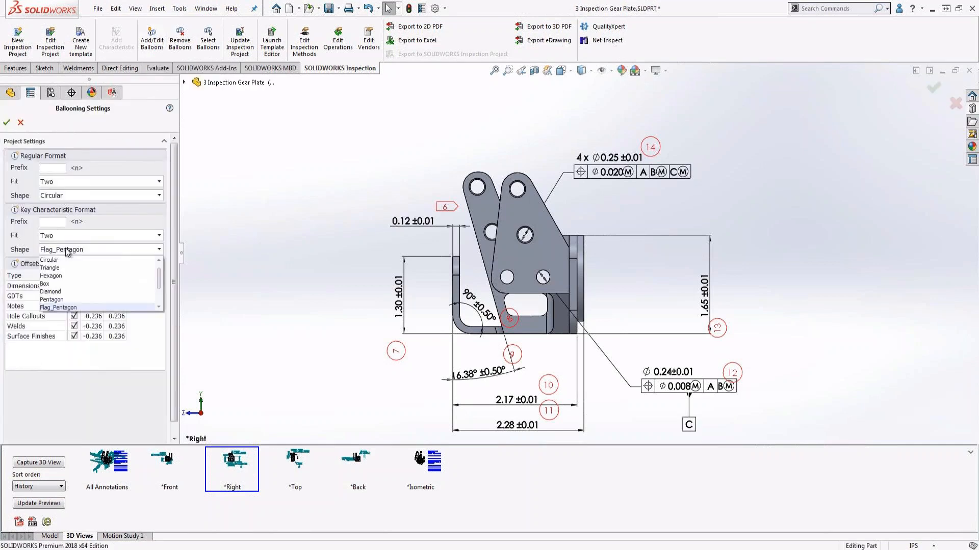
pyautogui.click(61, 275)
pyautogui.click(58, 223)
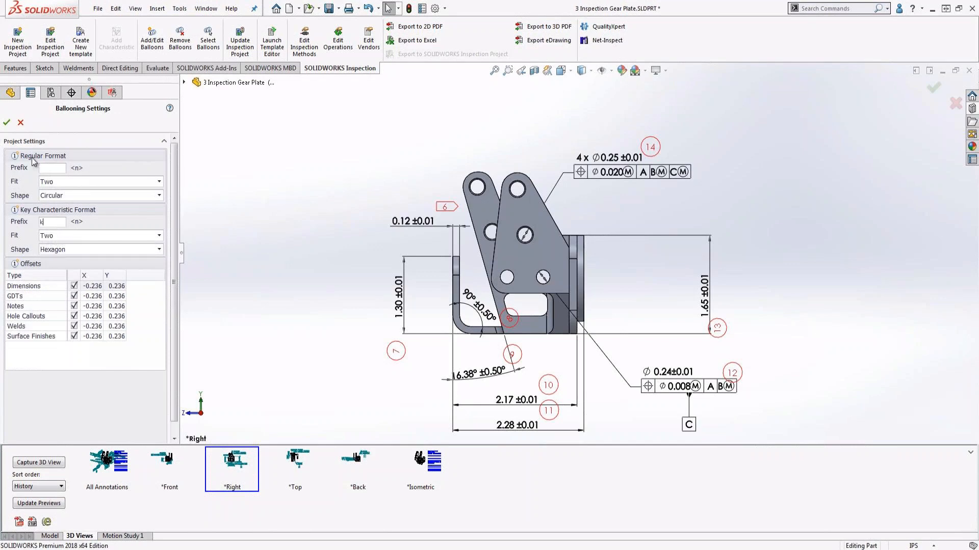
pyautogui.click(8, 123)
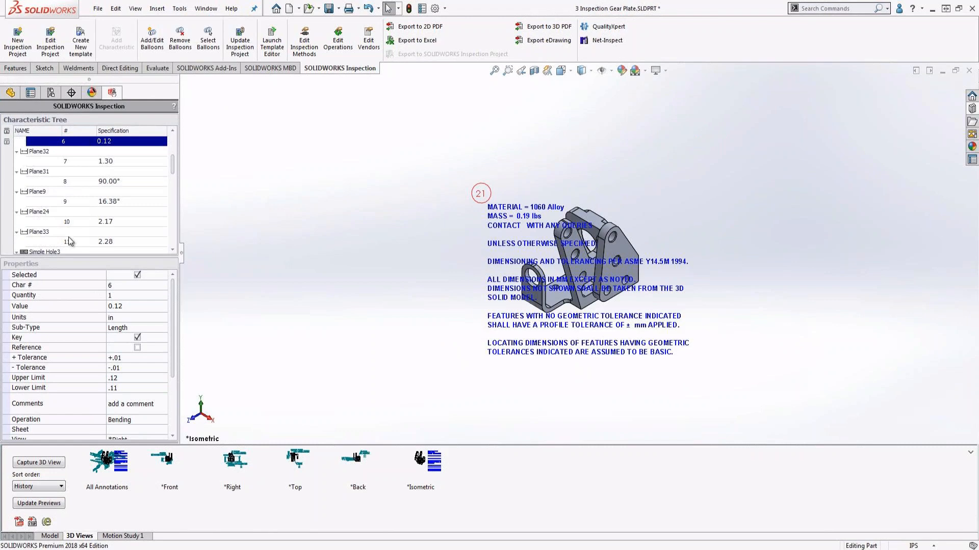
pyautogui.click(231, 463)
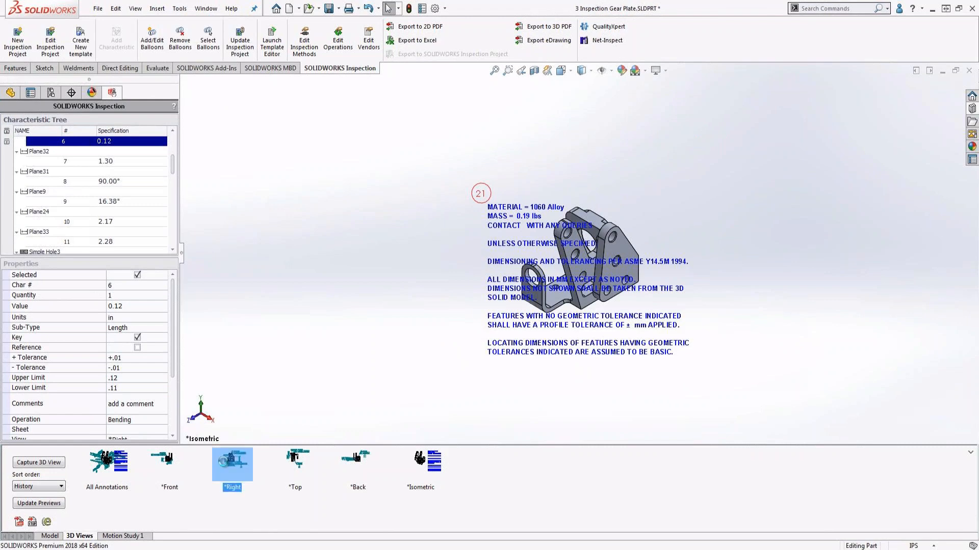
pyautogui.doubleClick(224, 461)
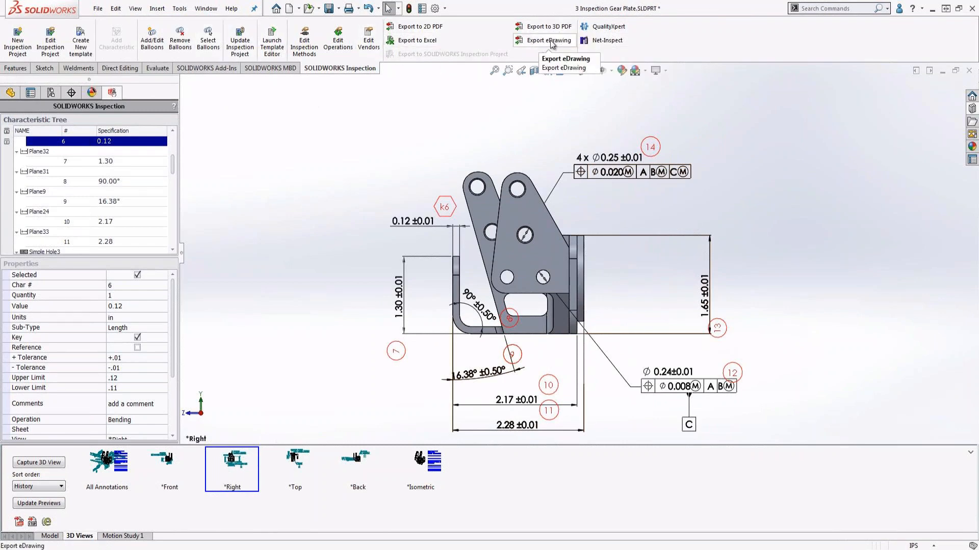
# Export the inspection report to Excel and save it on the Desktop as 3 Inspection Gear Plate.xls.
pyautogui.click(445, 41)
pyautogui.click(17, 166)
pyautogui.click(6, 122)
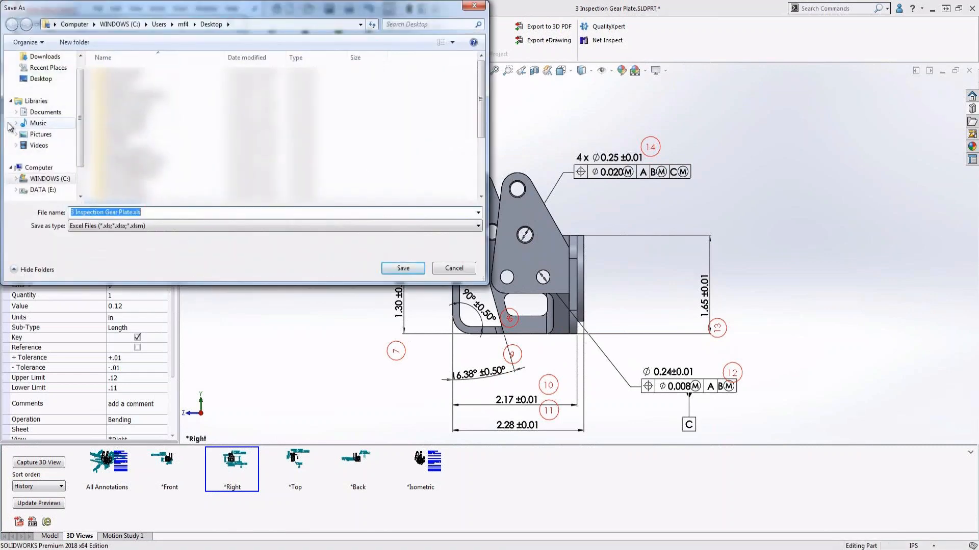
pyautogui.click(391, 270)
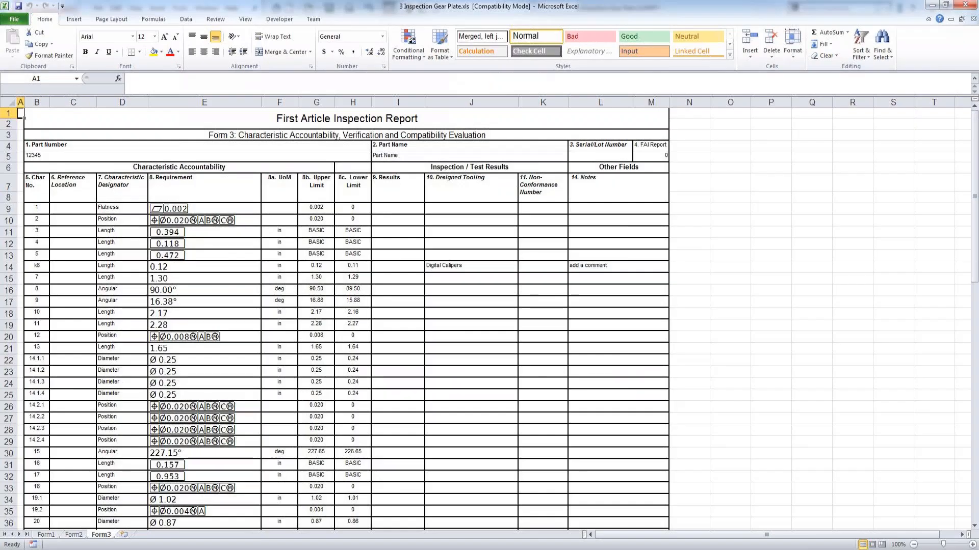
# Enter results 0.13, 0.3, 90 and 16 for characteristics 6 to 9 in the Excel report and close it without saving.
pyautogui.scroll(-2, 348, 343)
pyautogui.scroll(2, 348, 343)
pyautogui.click(389, 270)
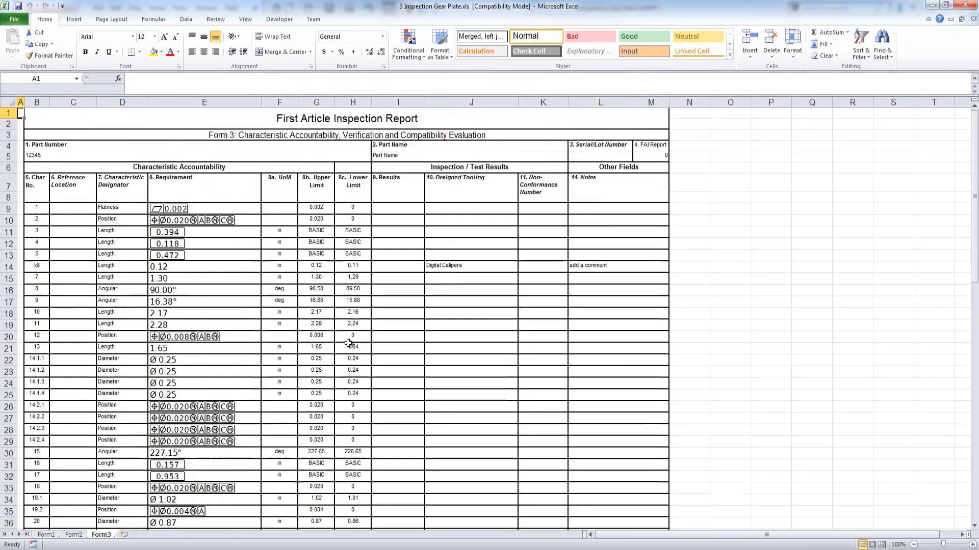
pyautogui.write('0.13')
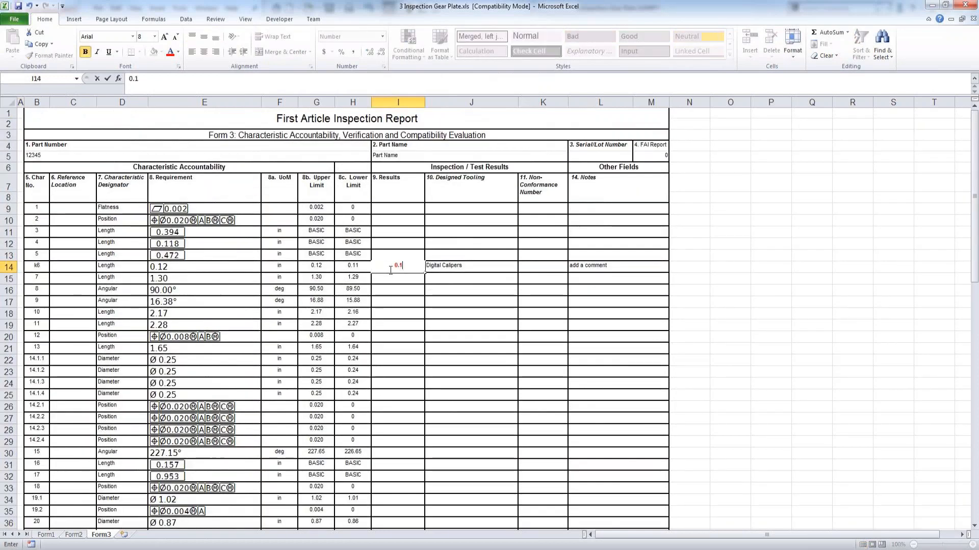
pyautogui.press('Return')
pyautogui.write('0.3')
pyautogui.press('Return')
pyautogui.write('90')
pyautogui.press('Return')
pyautogui.write('16')
pyautogui.press('Return')
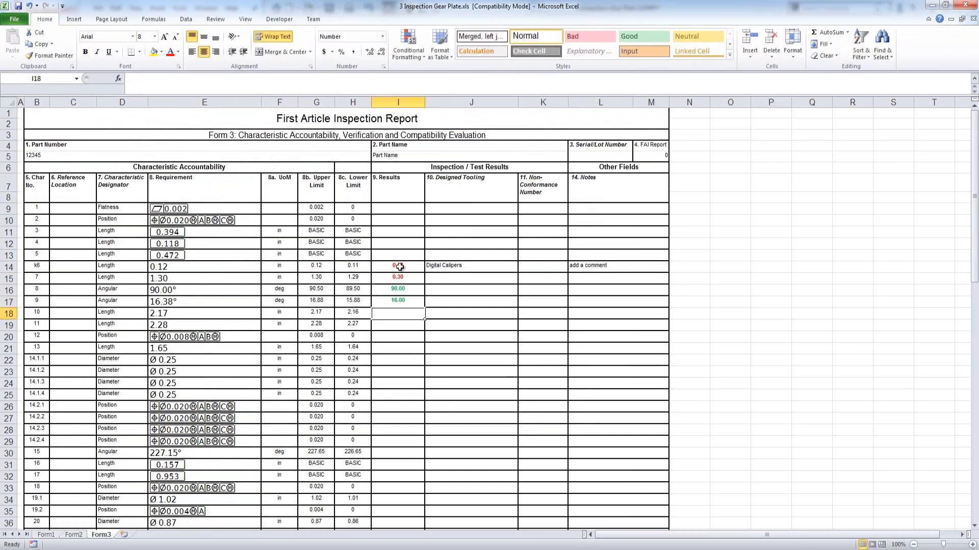
pyautogui.click(972, 4)
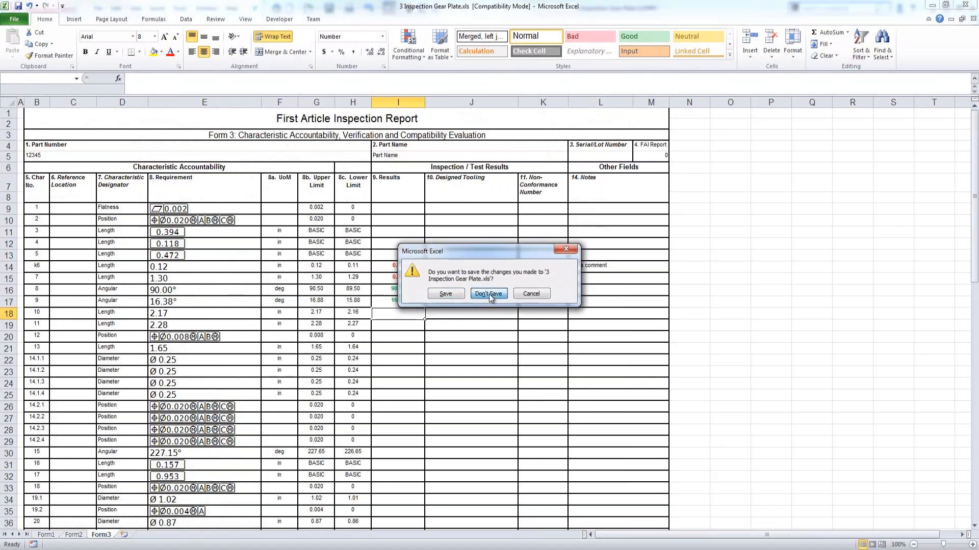
pyautogui.click(489, 296)
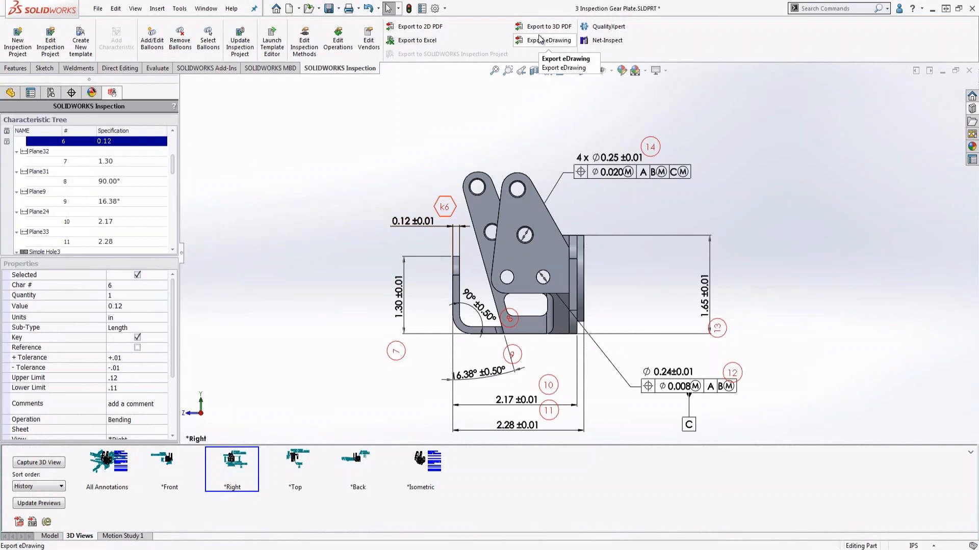
# Set up a 3D PDF publication that includes the All Annotations, Front, Right, Top and Back views.
pyautogui.click(284, 68)
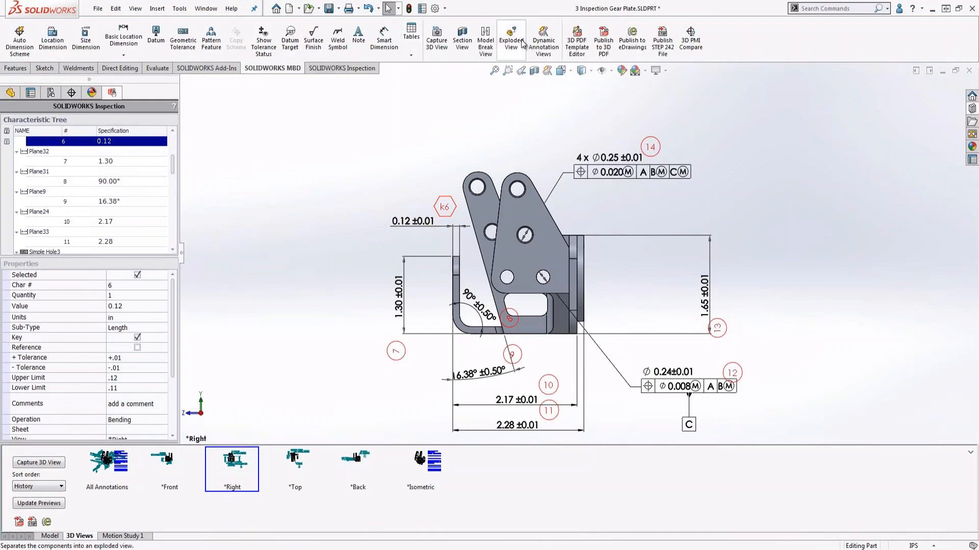
pyautogui.click(604, 37)
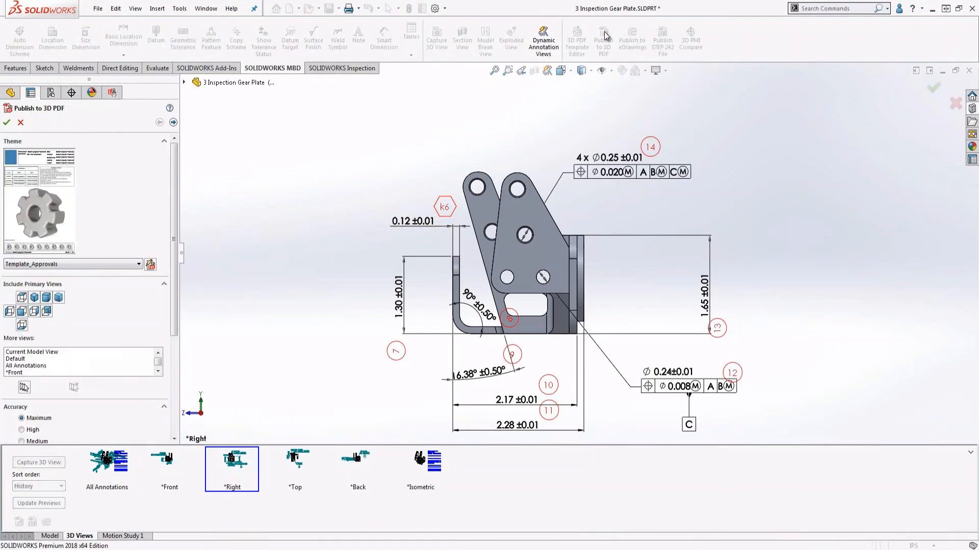
pyautogui.moveTo(175, 258); pyautogui.dragTo(177, 305)
pyautogui.click(31, 289)
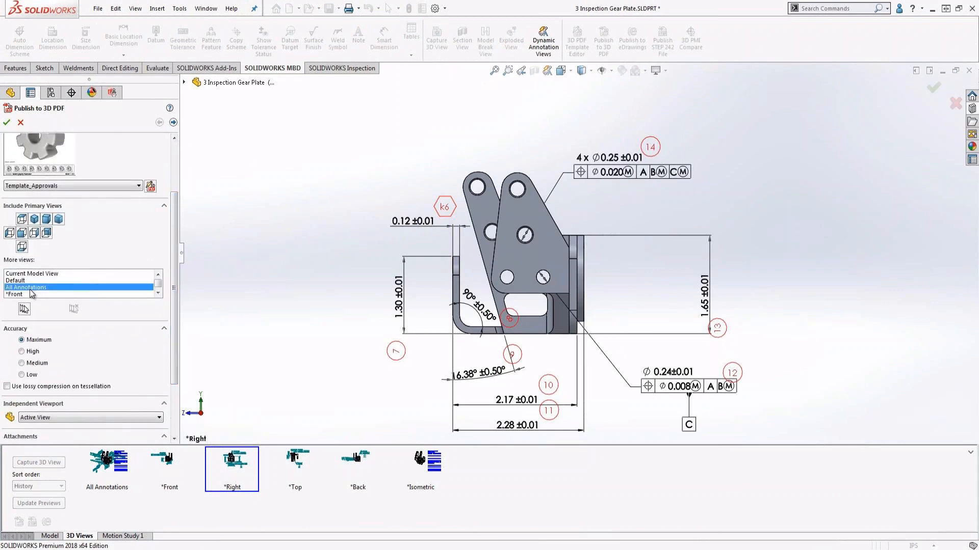
pyautogui.keyDown('ctrl'); pyautogui.click(24, 294); pyautogui.keyUp('ctrl')
pyautogui.click(158, 294)
pyautogui.click(157, 294)
pyautogui.keyDown('ctrl'); pyautogui.click(23, 288); pyautogui.keyUp('ctrl')
pyautogui.keyDown('ctrl'); pyautogui.click(24, 295); pyautogui.keyUp('ctrl')
pyautogui.click(158, 293)
pyautogui.keyDown('ctrl'); pyautogui.click(84, 294); pyautogui.keyUp('ctrl')
# Include a STEP 242 file and 3 Inspection Gear Plate.xls as attachments and publish the 3D PDF.
pyautogui.moveTo(174, 312); pyautogui.dragTo(180, 367)
pyautogui.click(7, 434)
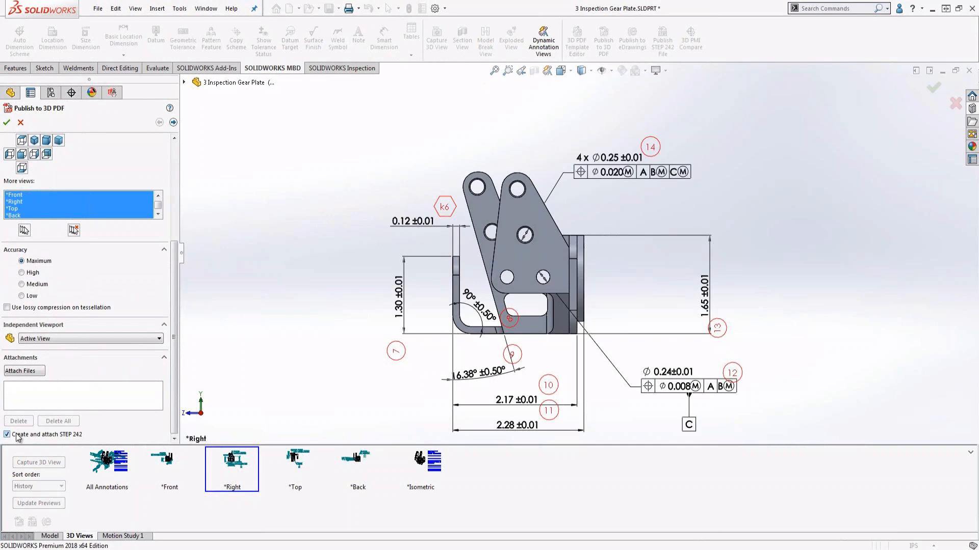
pyautogui.click(34, 377)
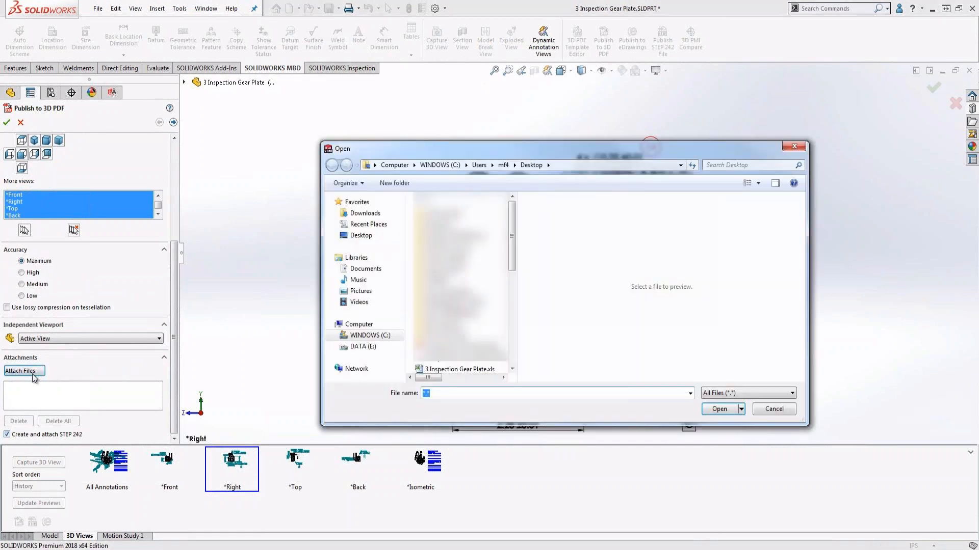
pyautogui.click(457, 370)
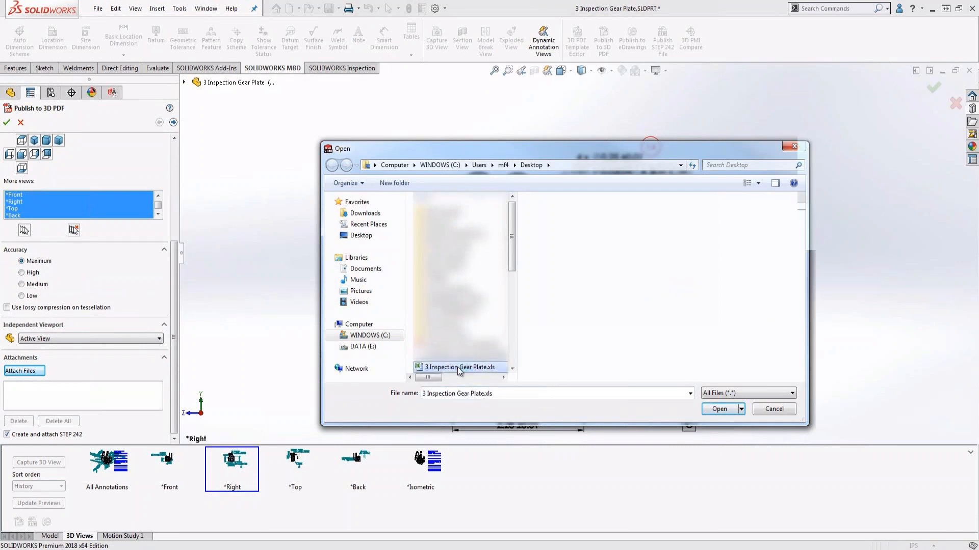
pyautogui.click(719, 409)
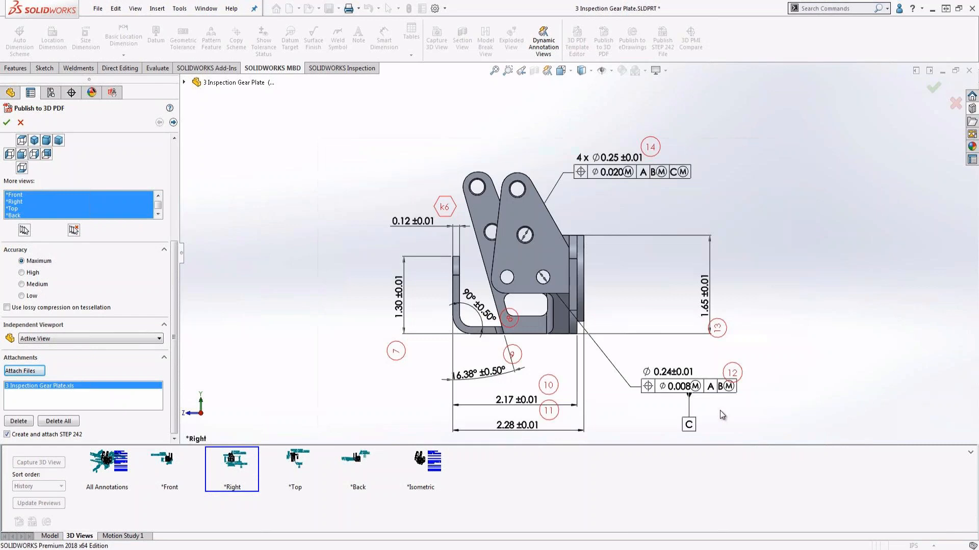
pyautogui.click(6, 123)
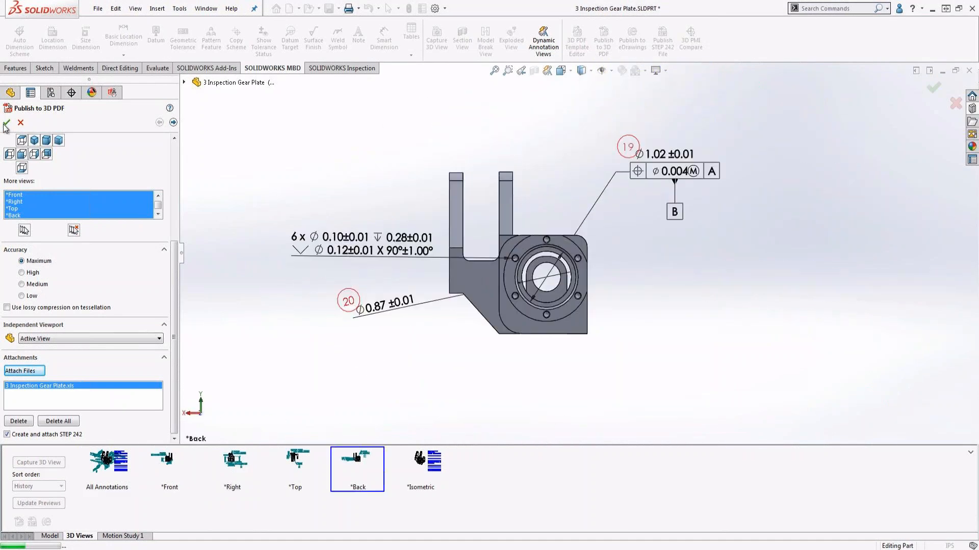
pyautogui.click(6, 124)
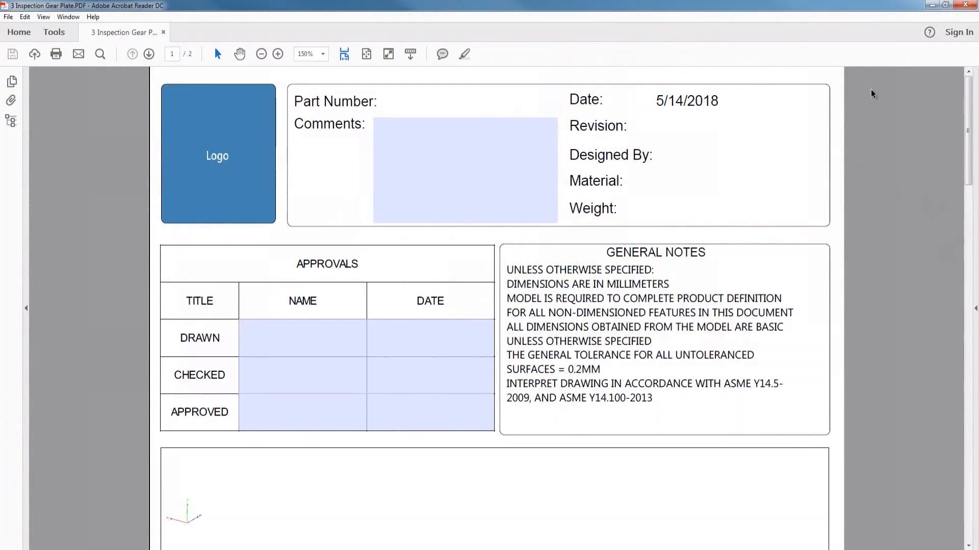
# Examine the annotated model in the published PDF in Adobe Acrobat Reader, including the Front, Right and Top views.
pyautogui.scroll(-2, 872, 95)
pyautogui.scroll(-7, 873, 94)
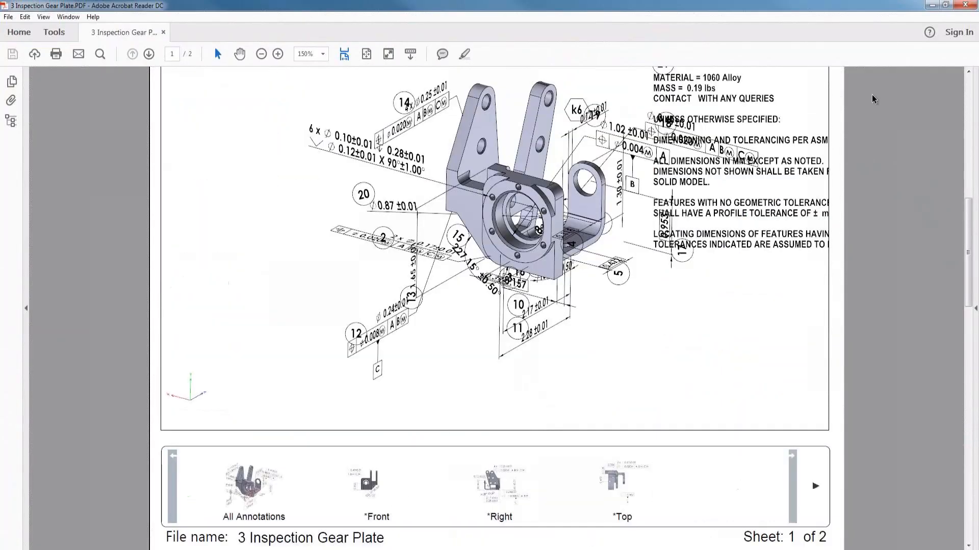
pyautogui.click(376, 469)
pyautogui.click(487, 486)
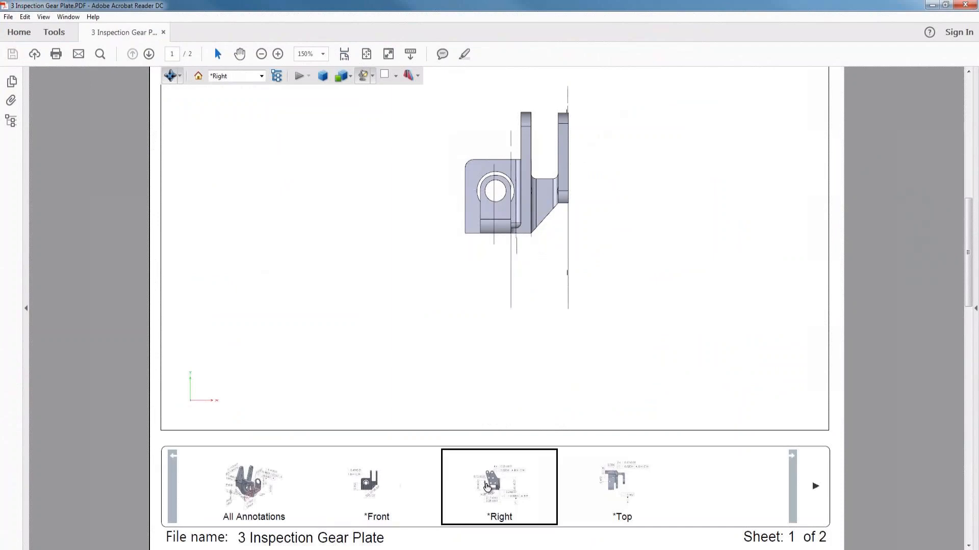
pyautogui.click(622, 479)
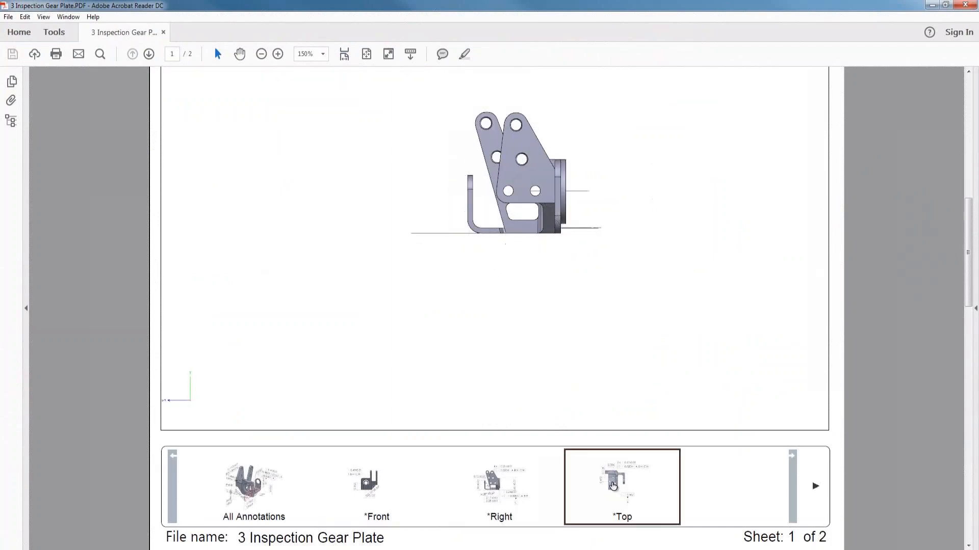
# Examine the second sheet of the published 3D PDF and display its attached files.
pyautogui.scroll(-4, 868, 299)
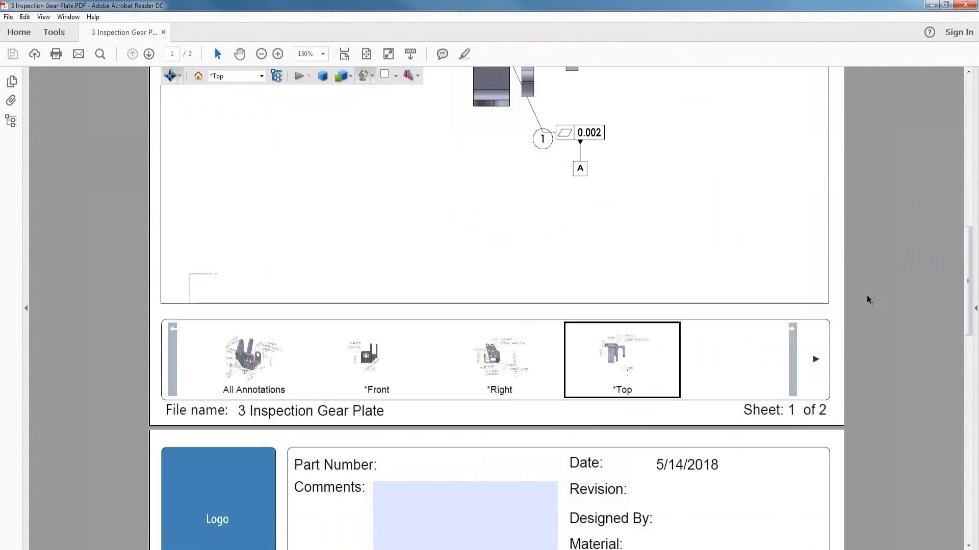
pyautogui.scroll(-4, 868, 299)
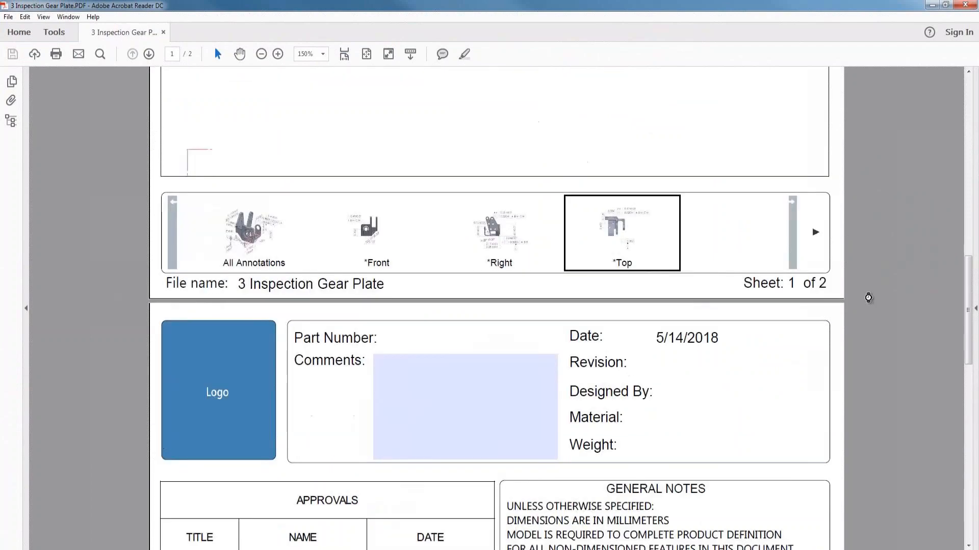
pyautogui.scroll(-20, 868, 297)
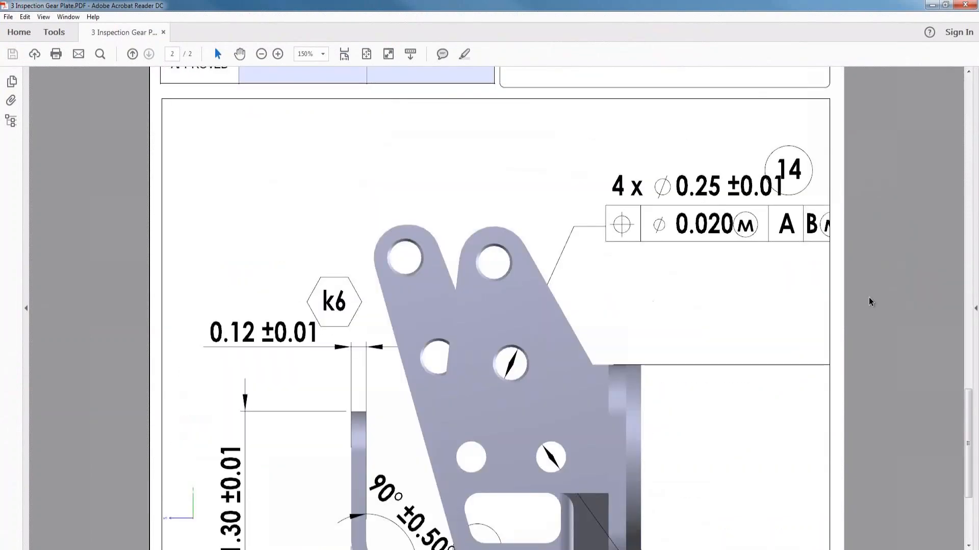
pyautogui.scroll(-6, 870, 302)
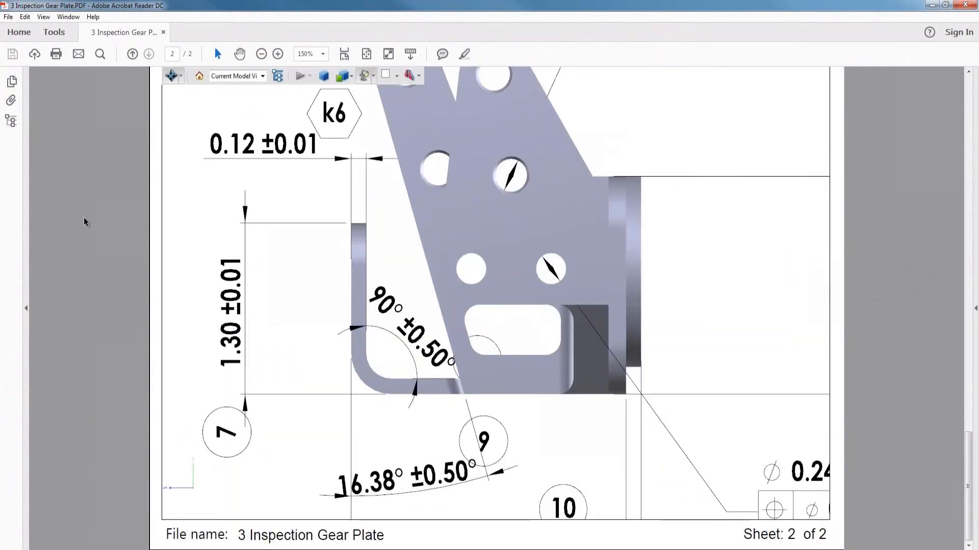
pyautogui.click(11, 101)
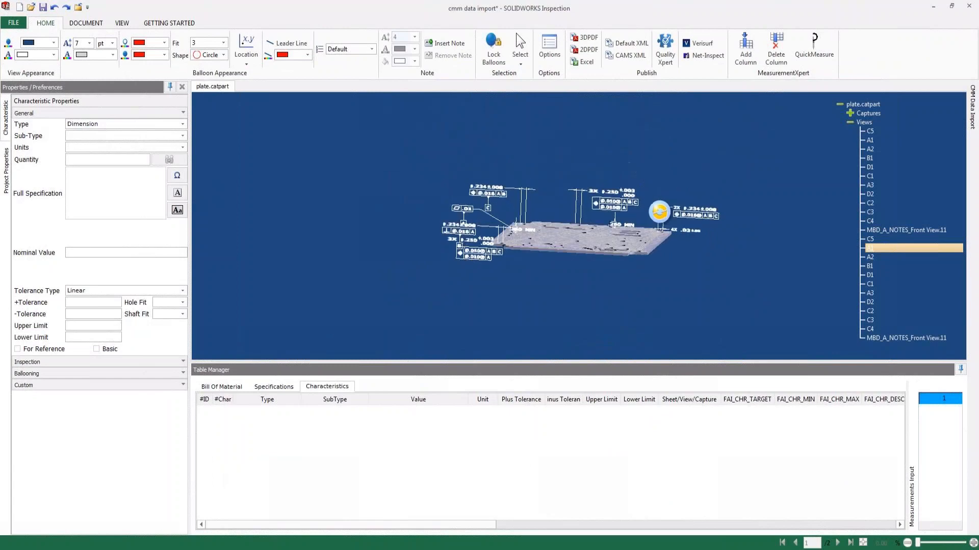
# Smart Extract all annotations in the plate's second A1 view and the notes in the first MBD_A_NOTES_Front View.11 view.
pyautogui.click(870, 248)
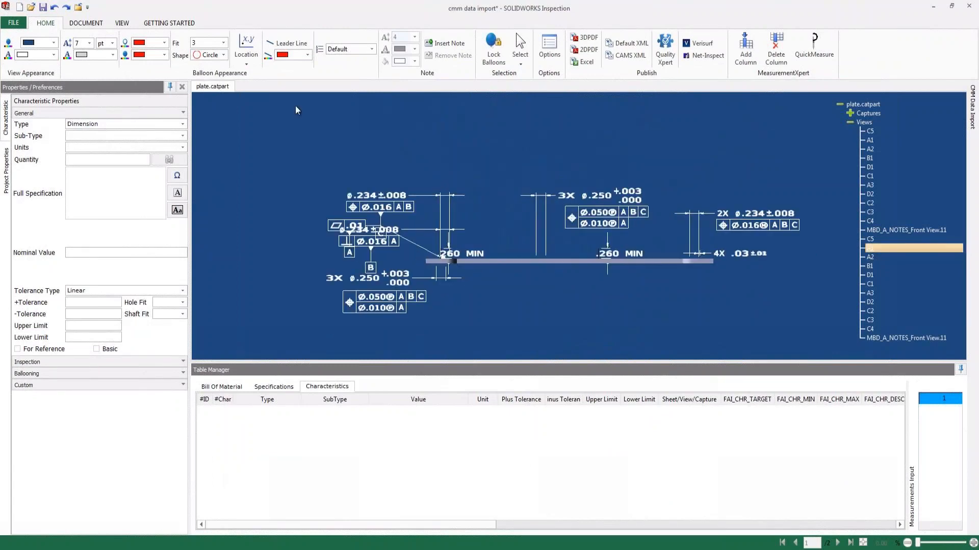
pyautogui.click(86, 22)
pyautogui.click(95, 50)
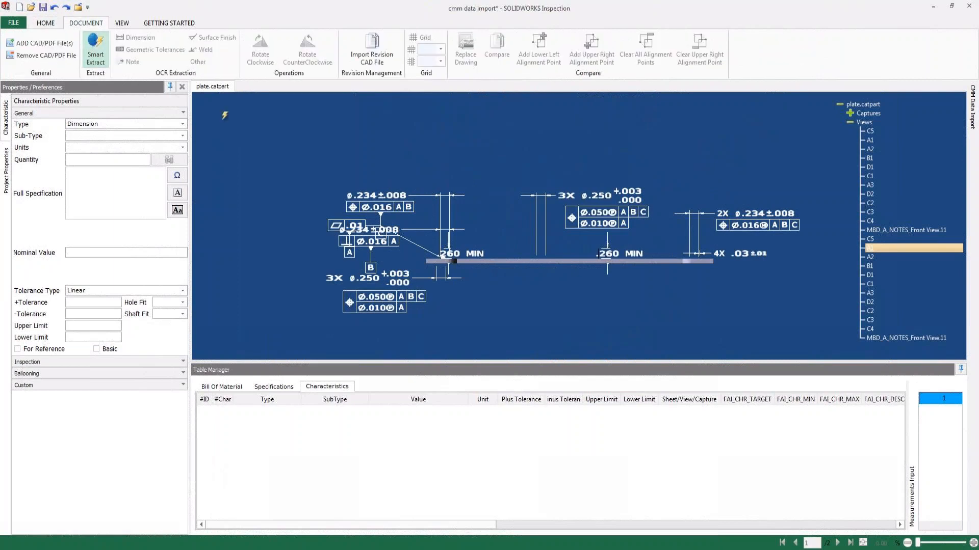
pyautogui.moveTo(277, 147)
pyautogui.mouseDown()
pyautogui.moveTo(555, 282)
pyautogui.moveTo(815, 332)
pyautogui.mouseUp()
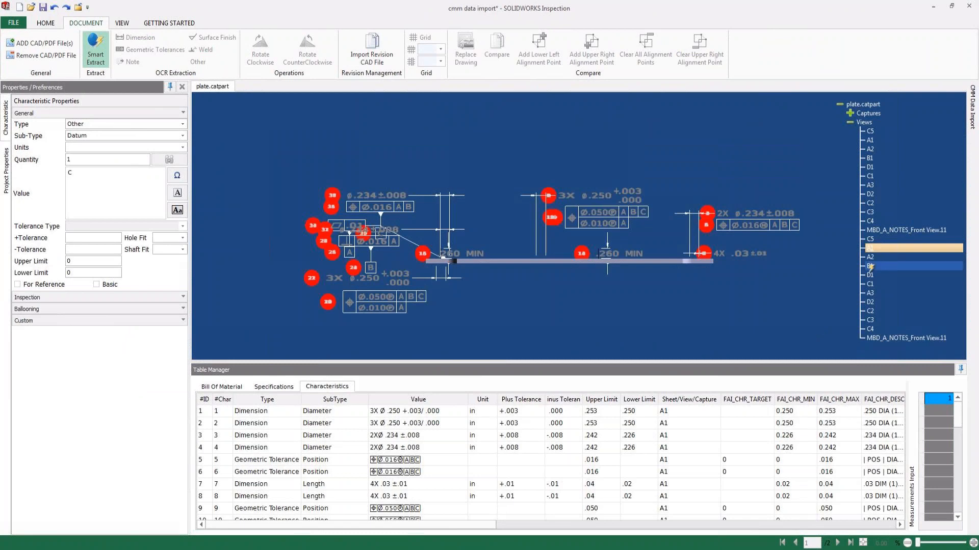
pyautogui.click(871, 232)
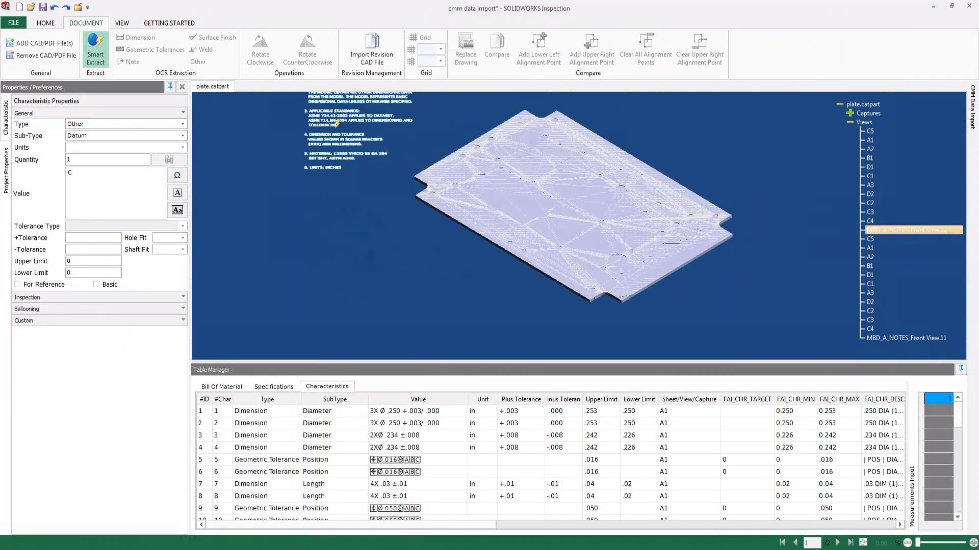
pyautogui.click(332, 114)
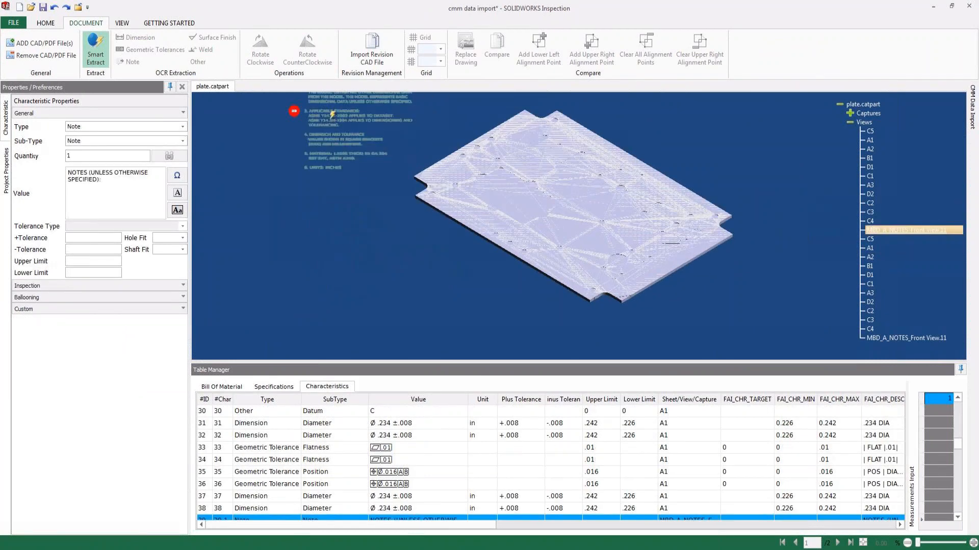
# Smart Extract the annotations around the plate's upper half in the second A2 view and review the end of the characteristics list.
pyautogui.click(871, 249)
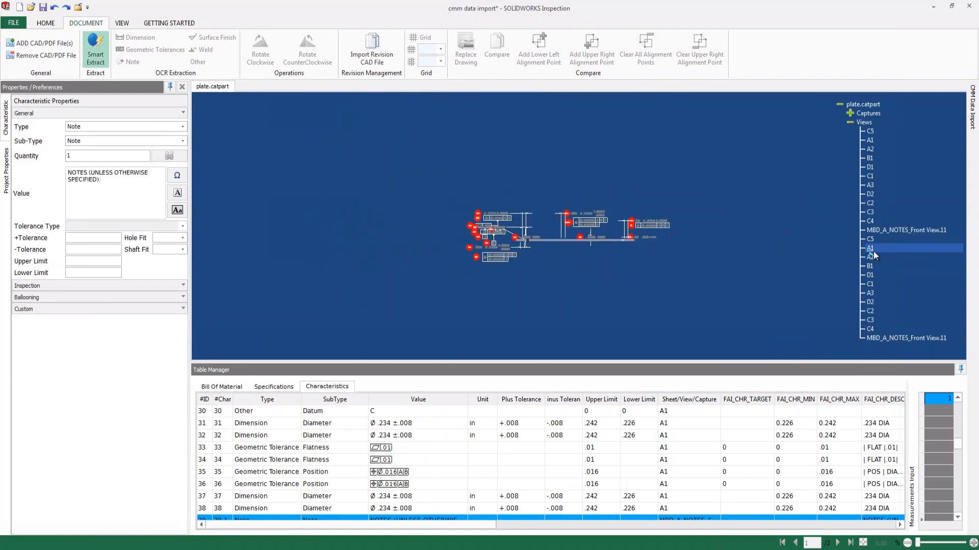
pyautogui.click(873, 257)
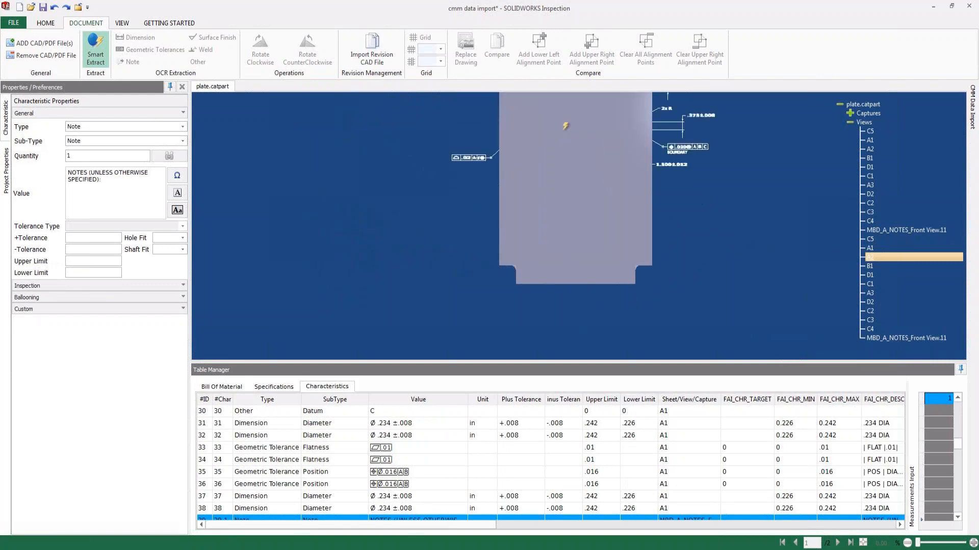
pyautogui.moveTo(567, 143); pyautogui.dragTo(526, 285, button='middle')
pyautogui.moveTo(383, 163)
pyautogui.mouseDown()
pyautogui.moveTo(588, 301)
pyautogui.moveTo(680, 330)
pyautogui.mouseUp()
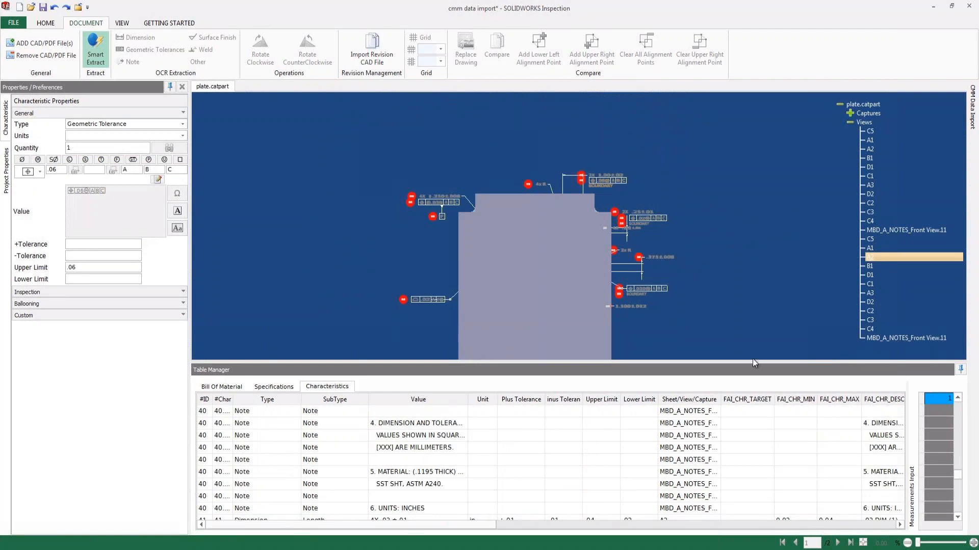
pyautogui.moveTo(956, 475); pyautogui.dragTo(952, 509)
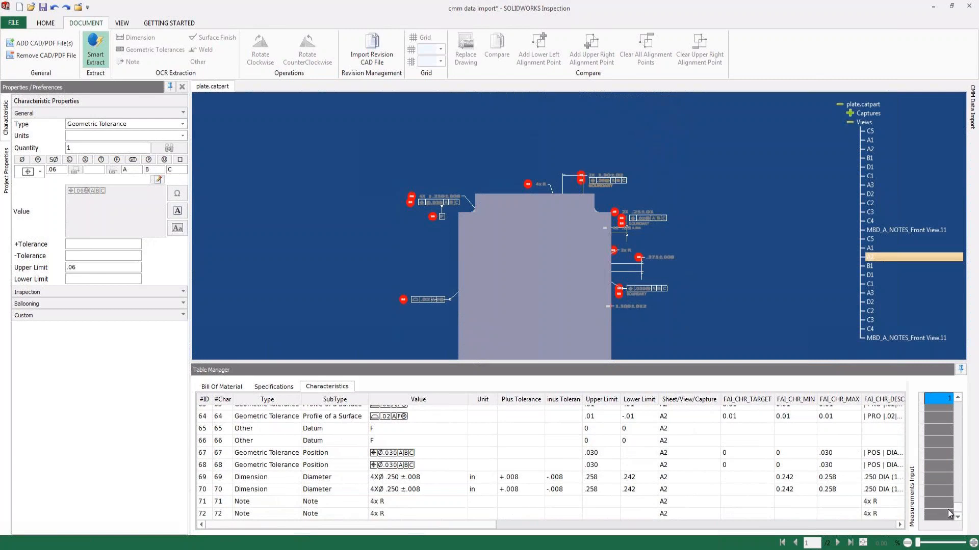
# Widen the measurements input area and enter 0.25 for characteristic 69 and pass for characteristic 70.
pyautogui.click(50, 25)
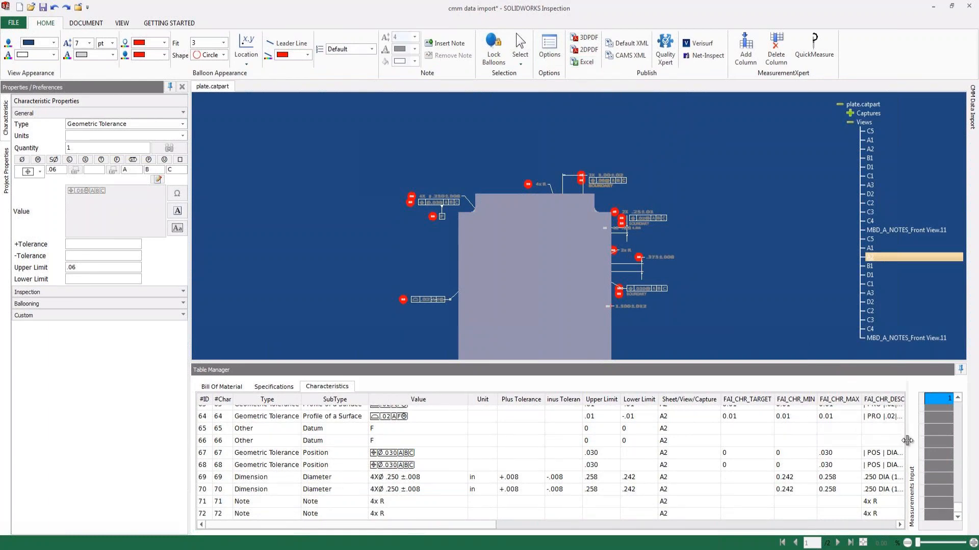
pyautogui.moveTo(903, 440); pyautogui.dragTo(727, 423)
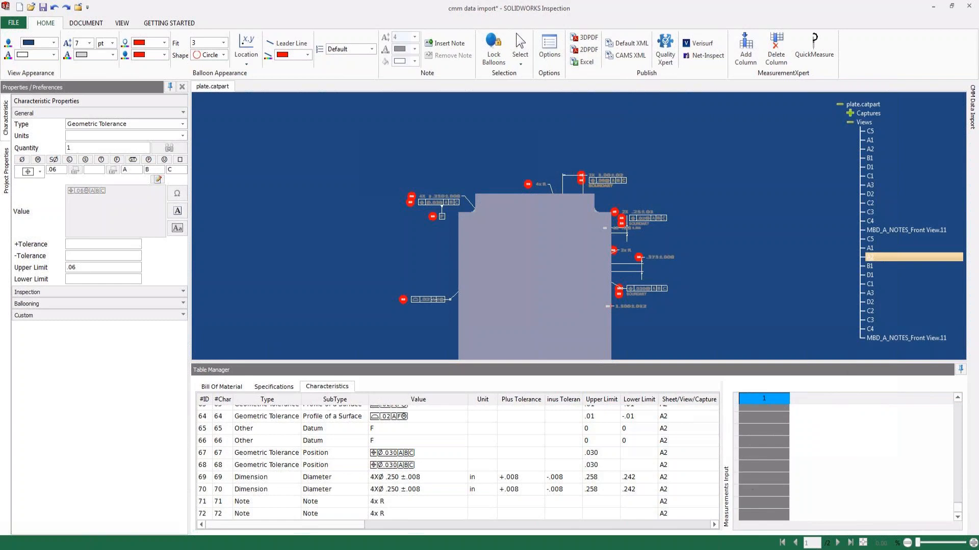
pyautogui.click(748, 474)
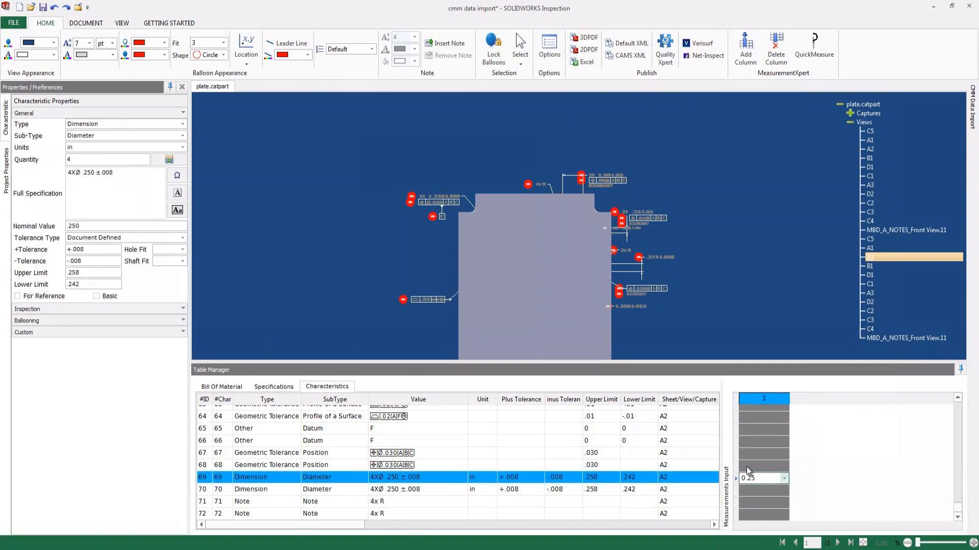
pyautogui.press('Return')
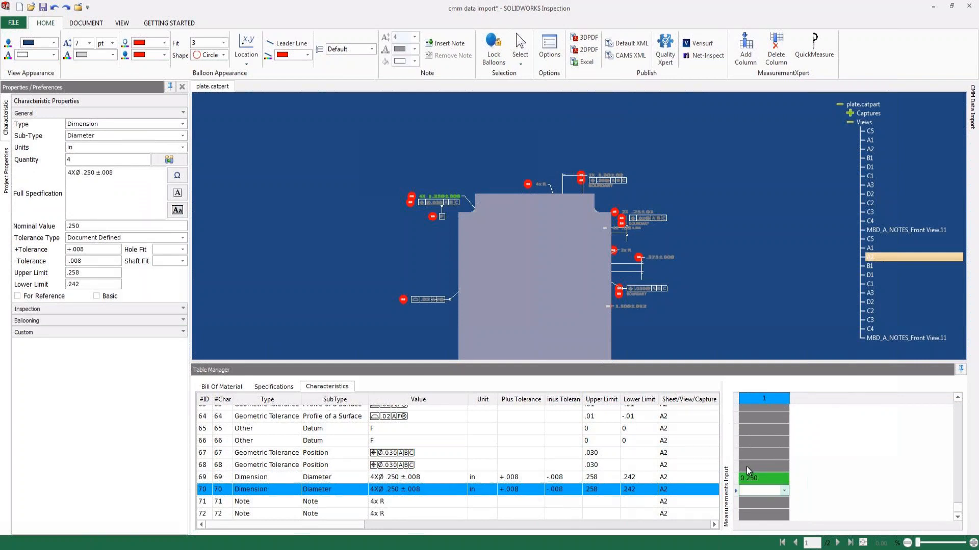
pyautogui.write('pass')
pyautogui.press('Return')
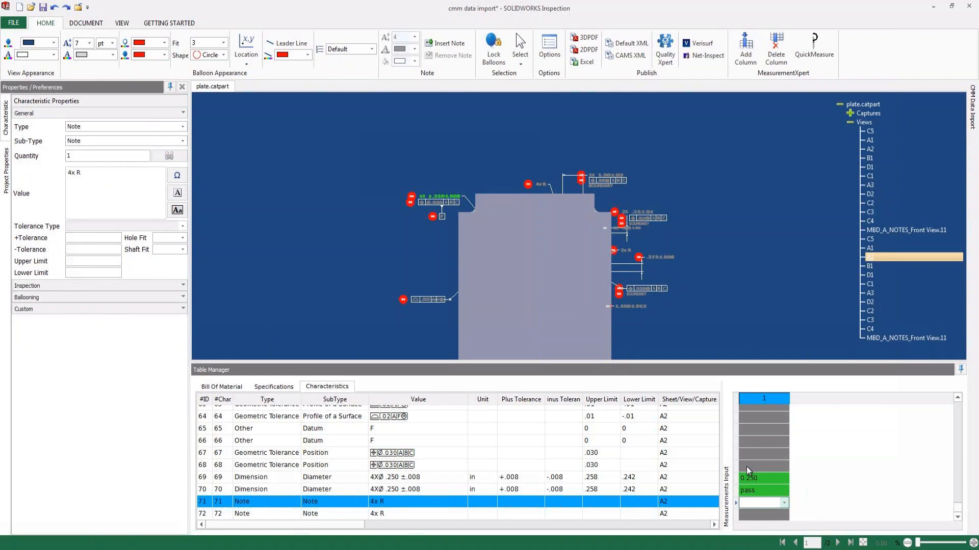
# Delete measurement column 1 with its entered results.
pyautogui.rightClick(769, 400)
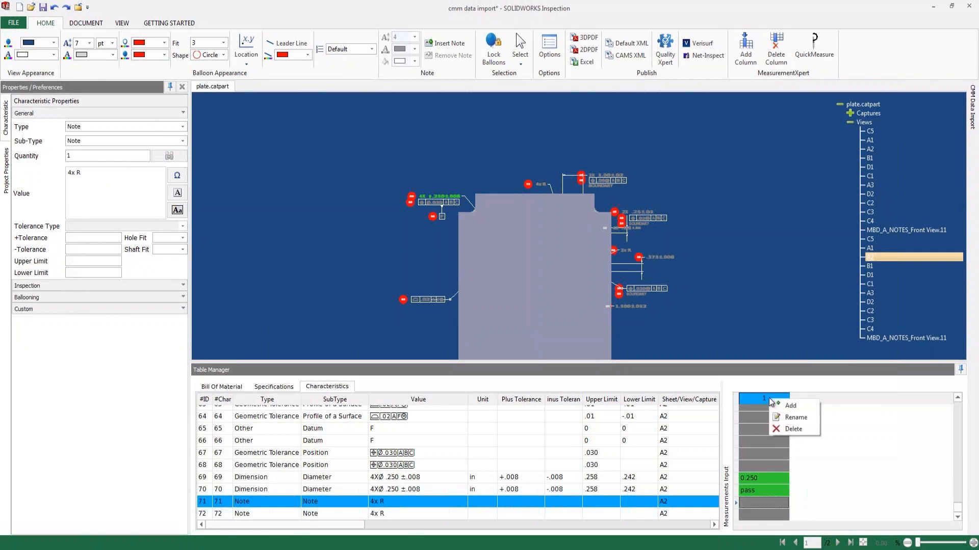
pyautogui.click(792, 429)
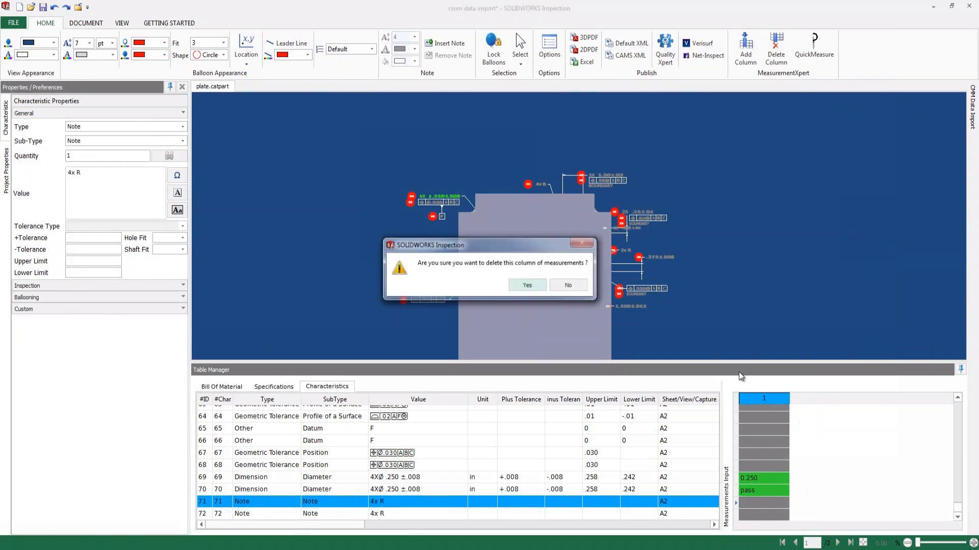
pyautogui.click(544, 291)
# Import the CMM data files pcdmis c001.txt, pcdmis c002.txt and pcdmis c003.txt and widen the CMM data area to show their results.
pyautogui.moveTo(973, 108)
pyautogui.click(949, 89)
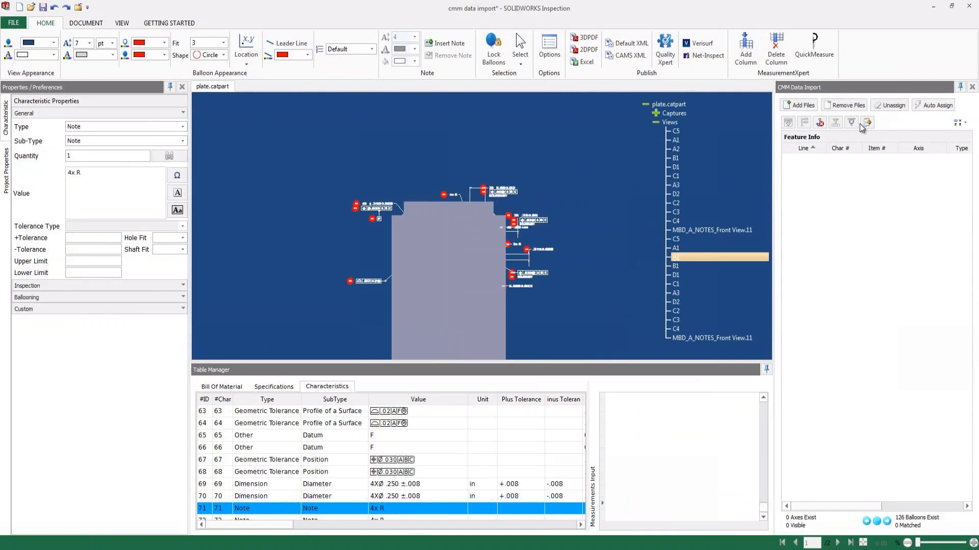
pyautogui.click(805, 105)
pyautogui.click(126, 140)
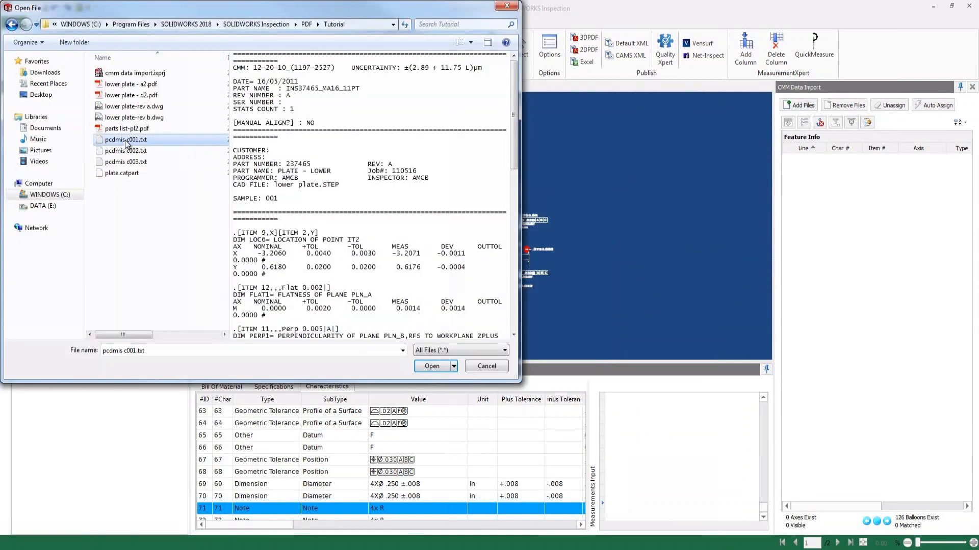
pyautogui.moveTo(515, 78); pyautogui.dragTo(511, 122)
pyautogui.keyDown('shift'); pyautogui.click(126, 162); pyautogui.keyUp('shift')
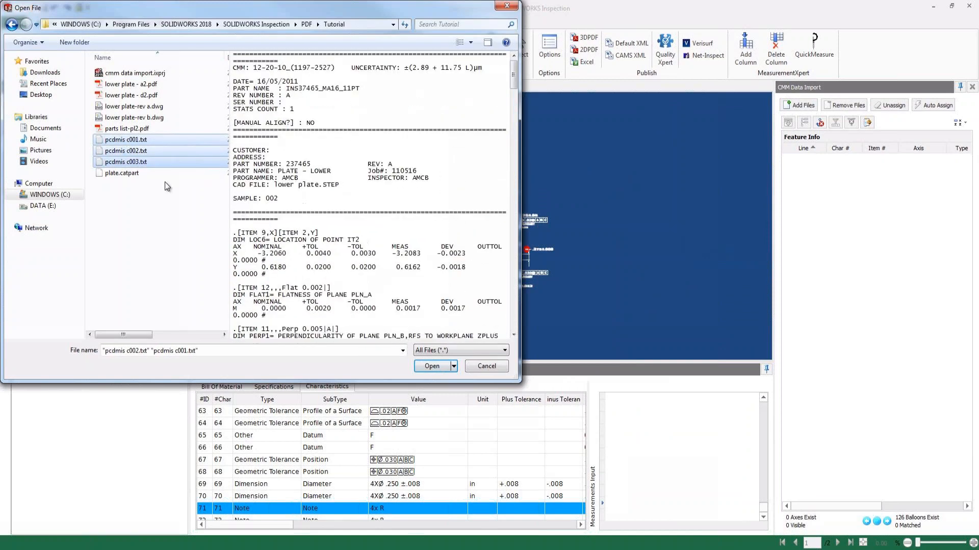
pyautogui.click(434, 366)
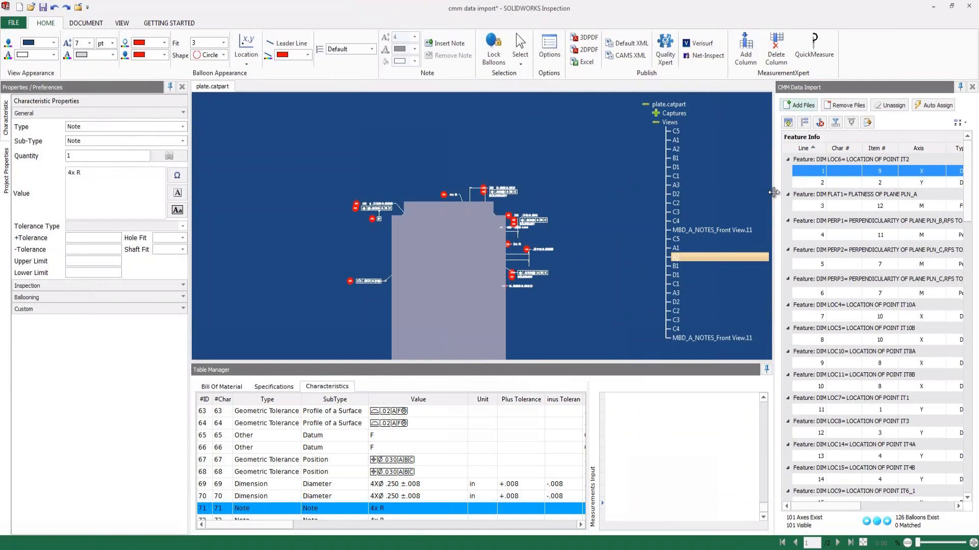
pyautogui.moveTo(774, 192); pyautogui.dragTo(550, 193)
pyautogui.moveTo(967, 162)
pyautogui.mouseDown()
pyautogui.moveTo(964, 413)
pyautogui.moveTo(965, 151)
pyautogui.mouseUp()
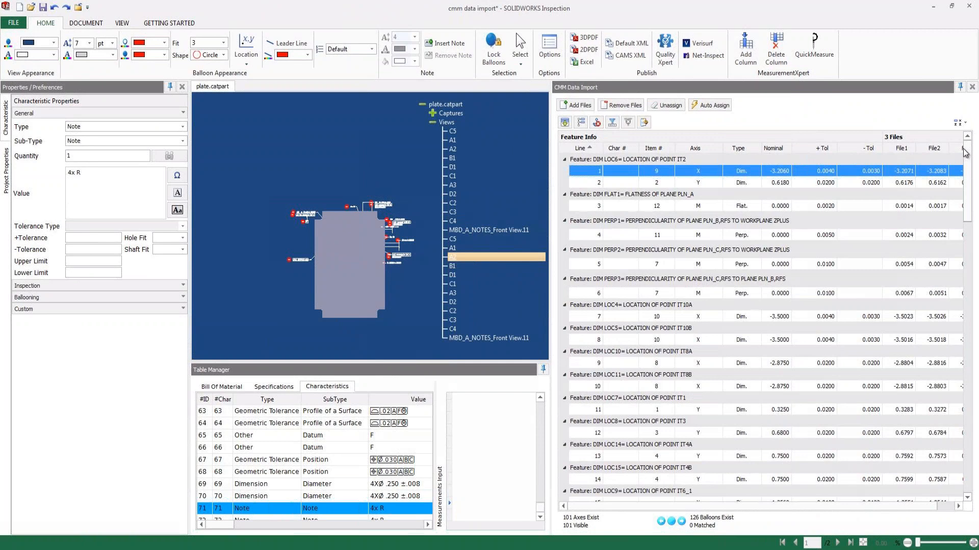